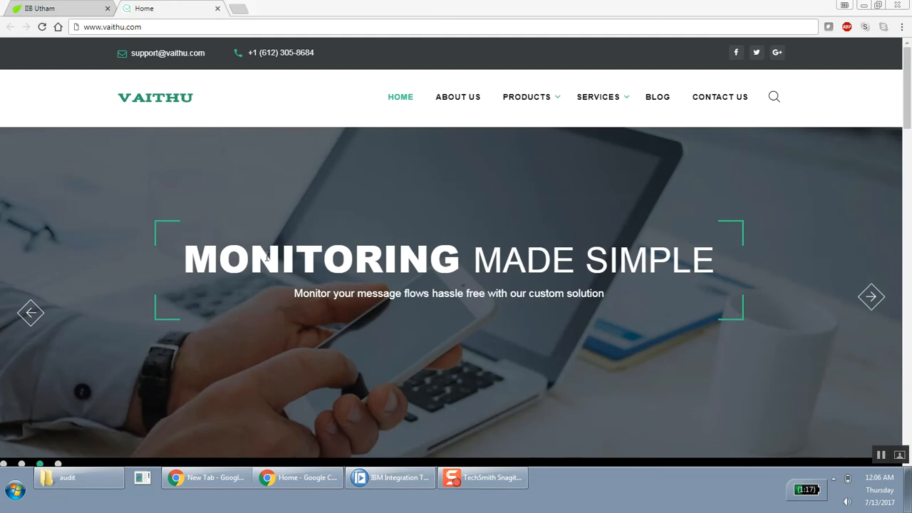
- Switch to the IIB Utham page and open the first home Dashboard with the monitoring gauges
{"action": "left_click", "coordinate": [51, 10]}
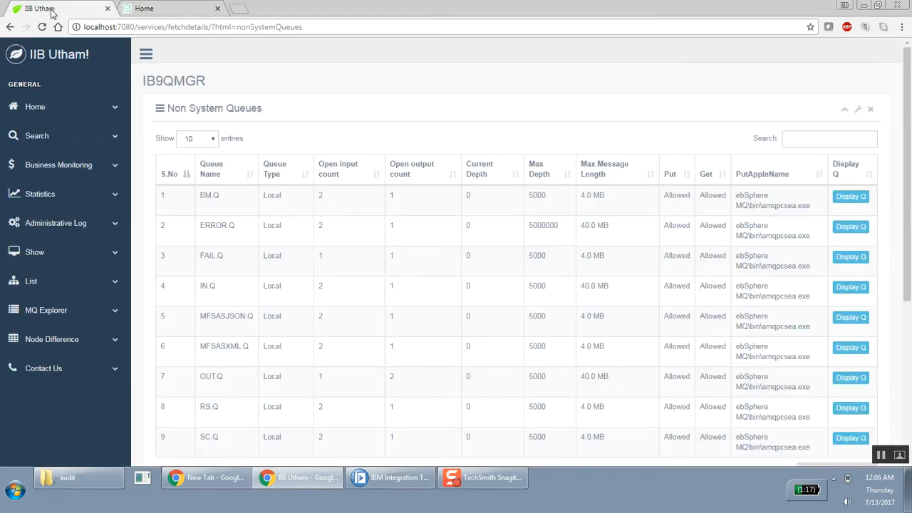
{"action": "left_click", "coordinate": [37, 114]}
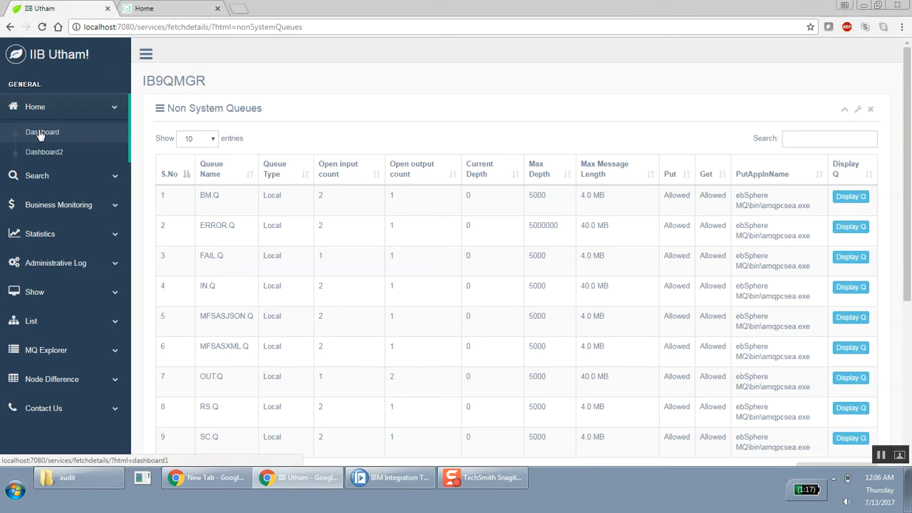
{"action": "left_click", "coordinate": [40, 135]}
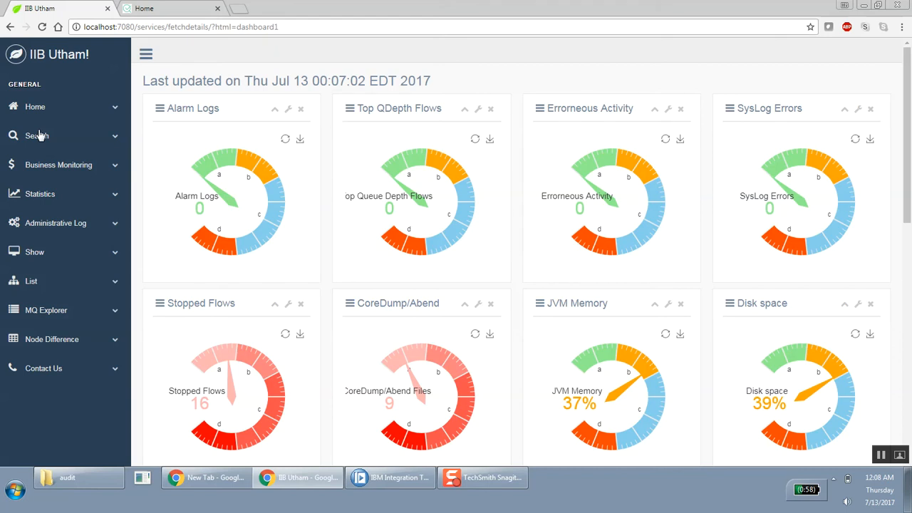
{"action": "left_click", "coordinate": [39, 135]}
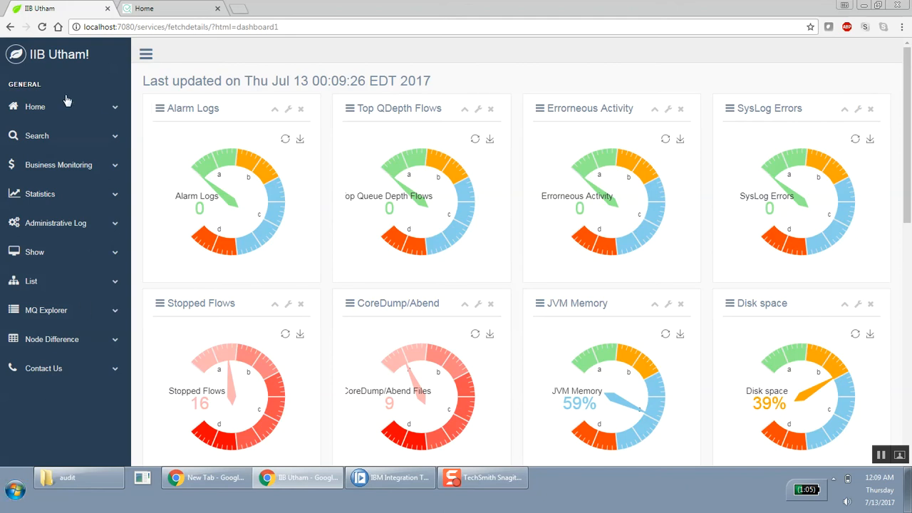
- Open Dashboard2 and view the error message of the first alarm log entry, closing it after reading
{"action": "left_click", "coordinate": [46, 108]}
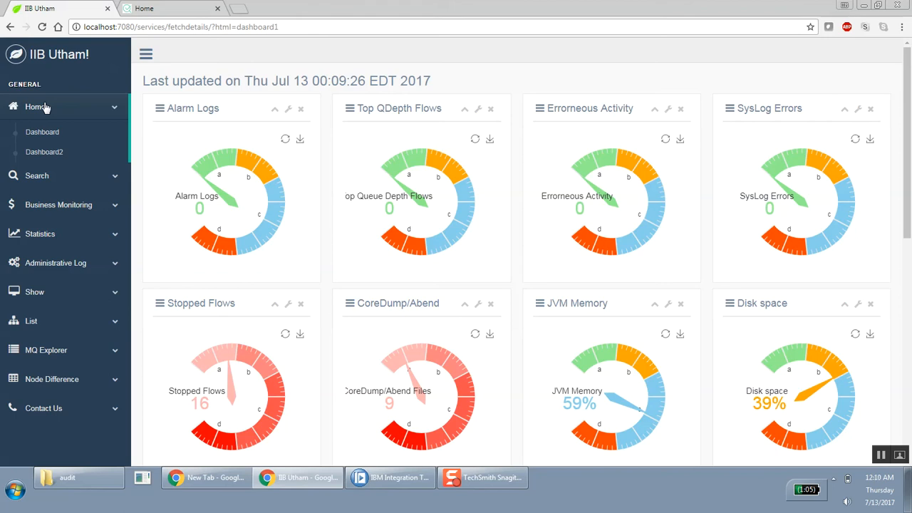
{"action": "left_click", "coordinate": [43, 152]}
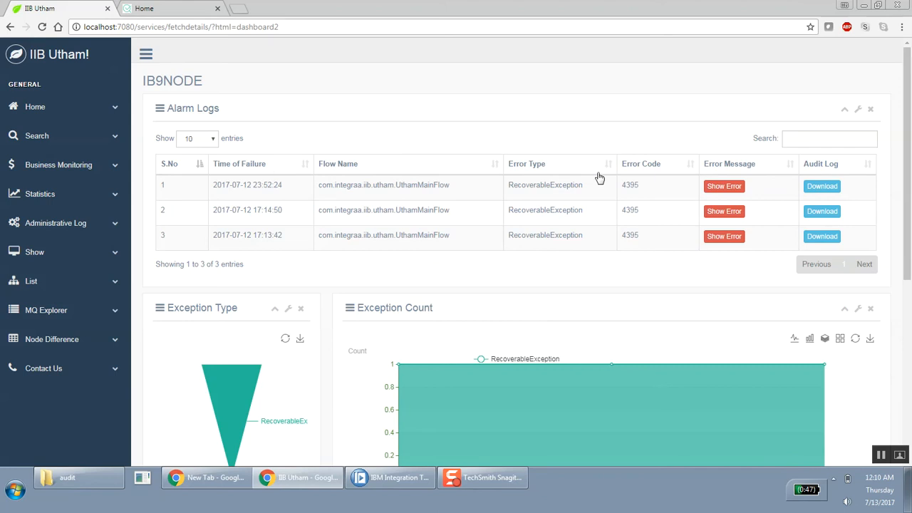
{"action": "left_click", "coordinate": [724, 188]}
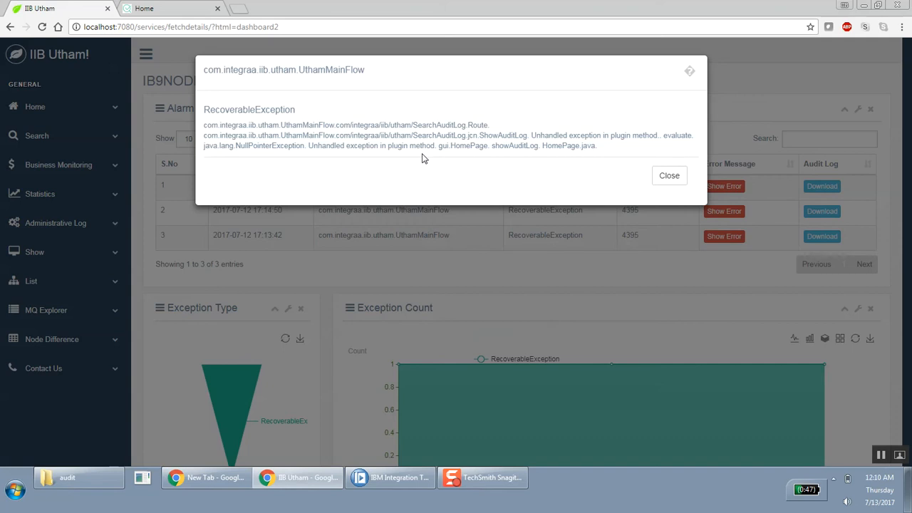
{"action": "left_click", "coordinate": [668, 180]}
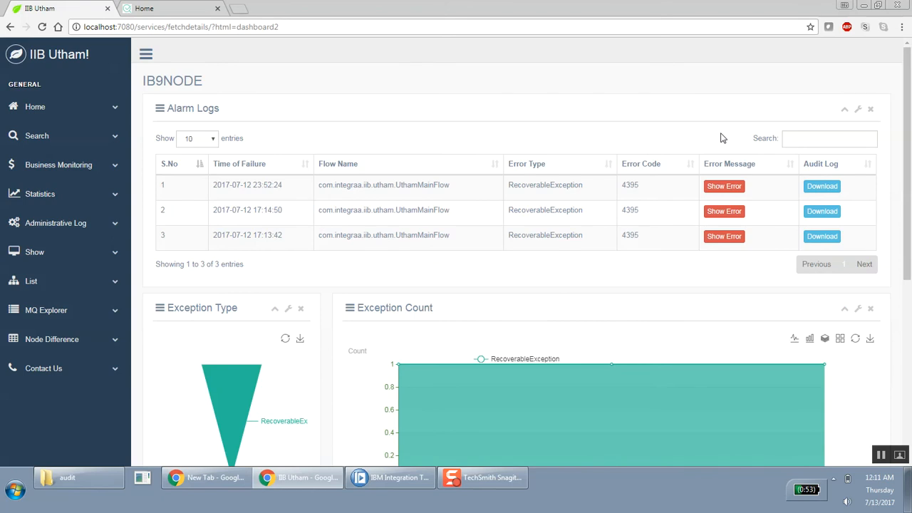
- Look over the exception type, exception count, flow name and time of exception charts on Dashboard2
{"action": "scroll", "coordinate": [721, 137], "scroll_direction": "down", "scroll_amount": 4}
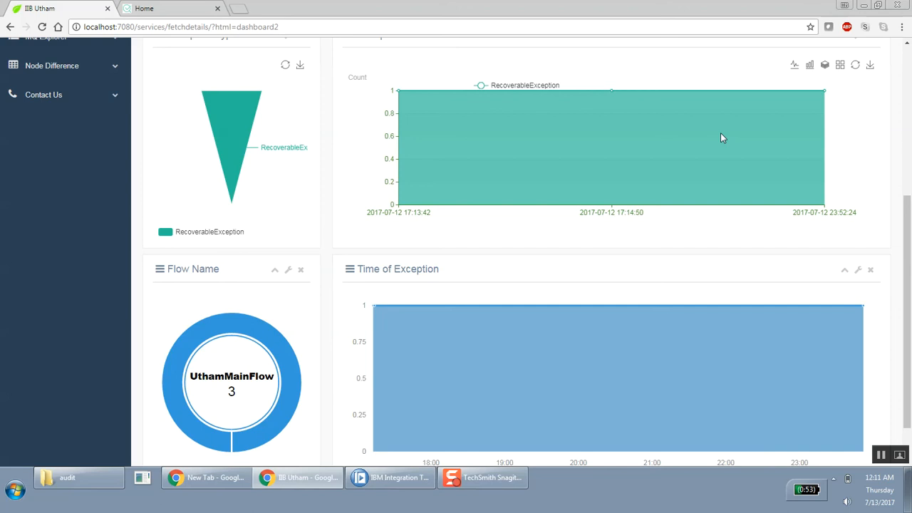
{"action": "scroll", "coordinate": [721, 138], "scroll_direction": "up", "scroll_amount": 1}
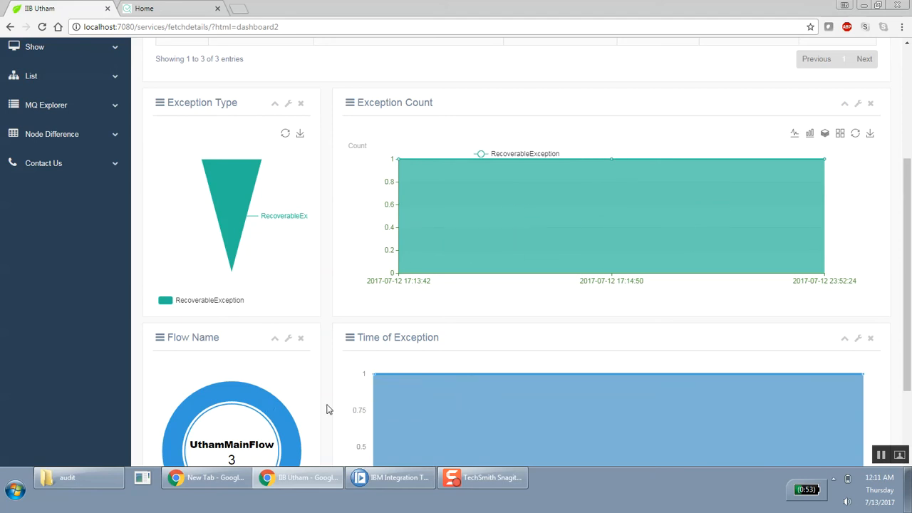
{"action": "scroll", "coordinate": [328, 409], "scroll_direction": "up", "scroll_amount": 3}
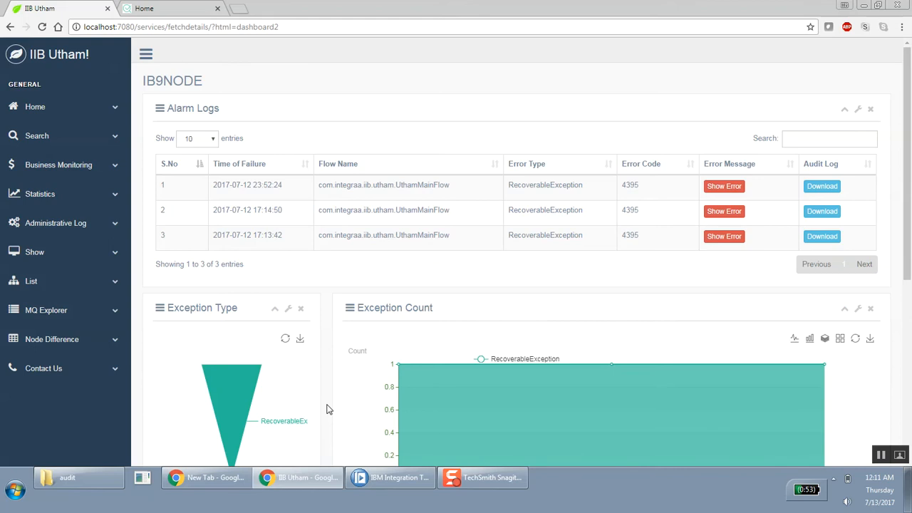
- Open the Message Flow search form
{"action": "left_click", "coordinate": [42, 140]}
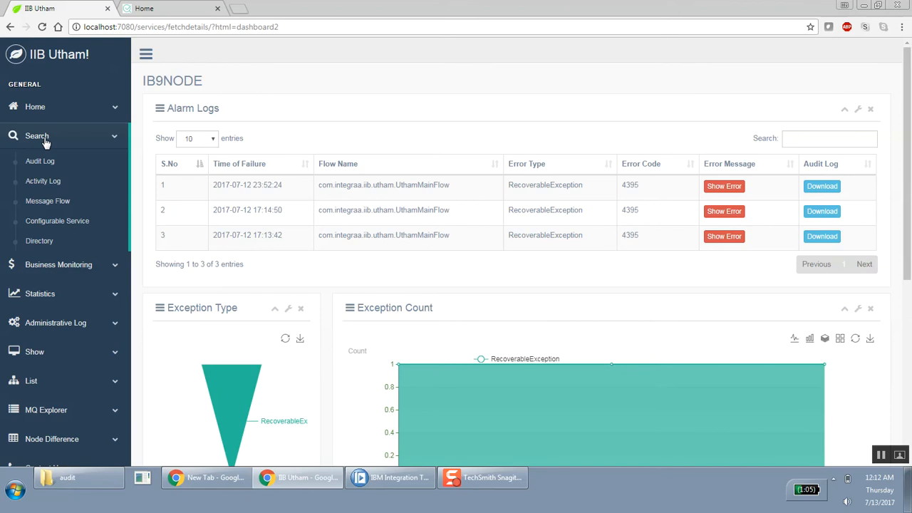
{"action": "left_click", "coordinate": [43, 138]}
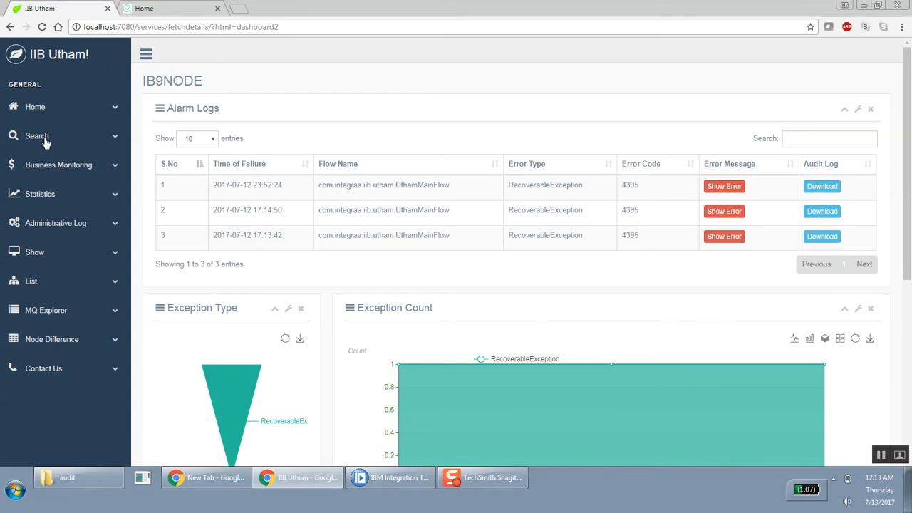
{"action": "left_click", "coordinate": [43, 140]}
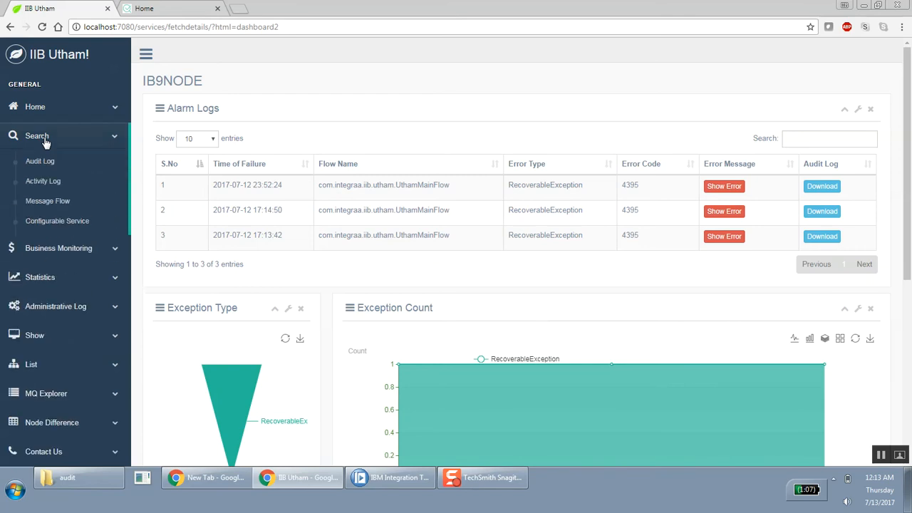
{"action": "left_click", "coordinate": [46, 203]}
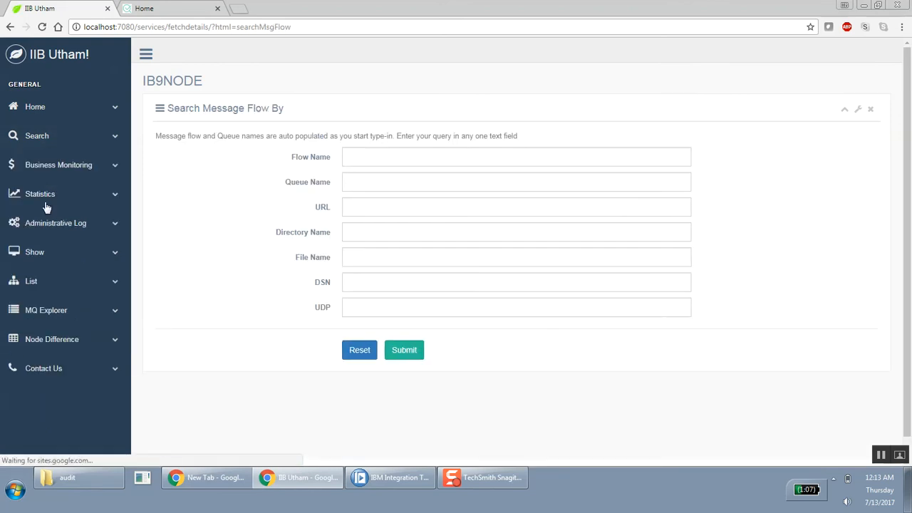
{"action": "left_click", "coordinate": [387, 156]}
{"action": "left_click", "coordinate": [364, 202]}
{"action": "left_click", "coordinate": [364, 257]}
{"action": "left_click", "coordinate": [365, 283]}
{"action": "left_click", "coordinate": [364, 308]}
{"action": "left_click", "coordinate": [370, 157]}
{"action": "left_click", "coordinate": [370, 184]}
{"action": "left_click", "coordinate": [365, 162]}
{"action": "left_click", "coordinate": [364, 184]}
{"action": "left_click", "coordinate": [359, 157]}
{"action": "type", "text": "te"}
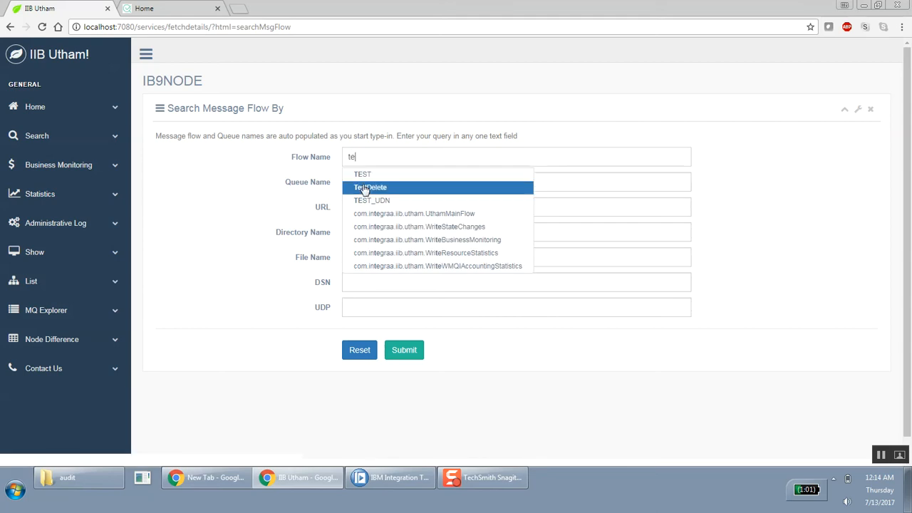
{"action": "left_click", "coordinate": [364, 186]}
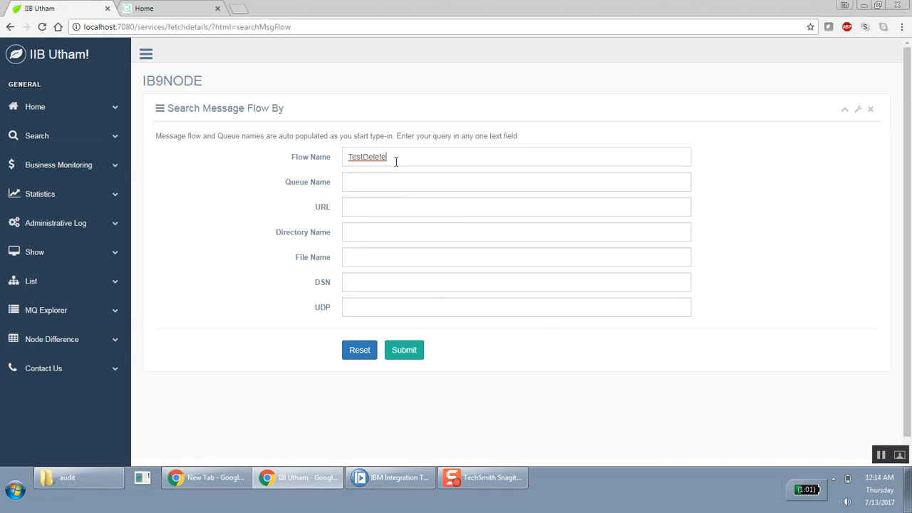
{"action": "key", "text": "ctrl+a"}
{"action": "key", "text": "BackSpace"}
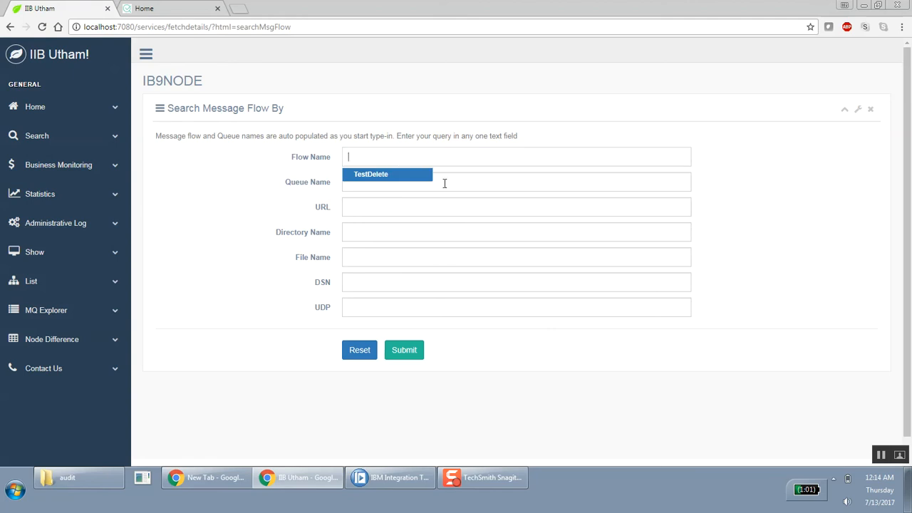
- Search the message flows by queue name, using the suggested queue IN.Q
{"action": "left_click", "coordinate": [444, 183]}
{"action": "type", "text": "I"}
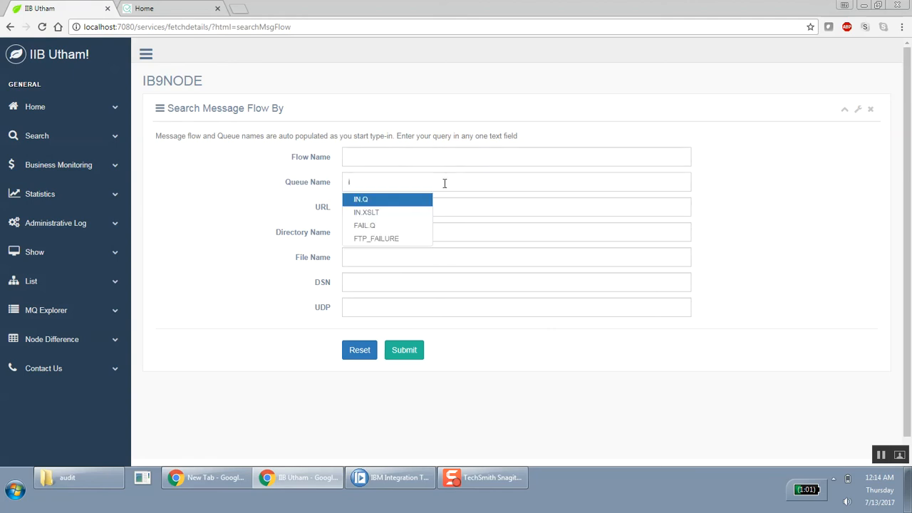
{"action": "left_click", "coordinate": [409, 200]}
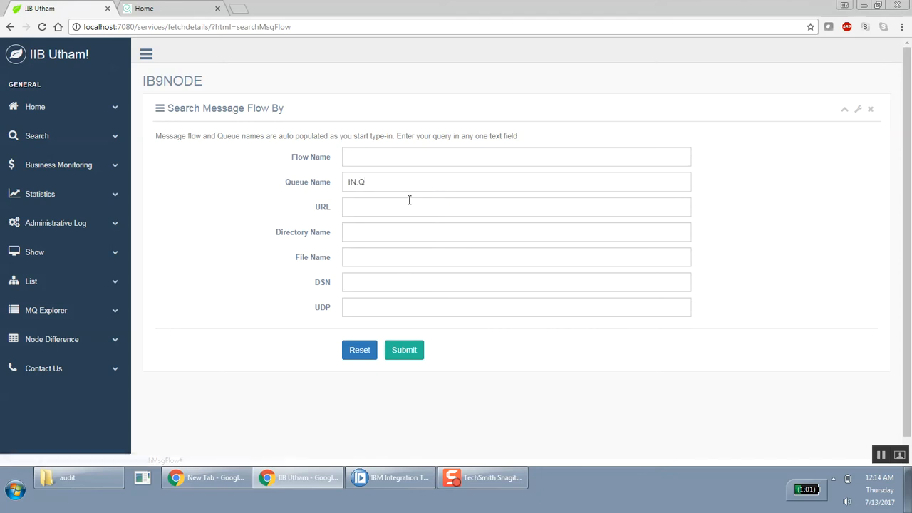
{"action": "left_click", "coordinate": [400, 357]}
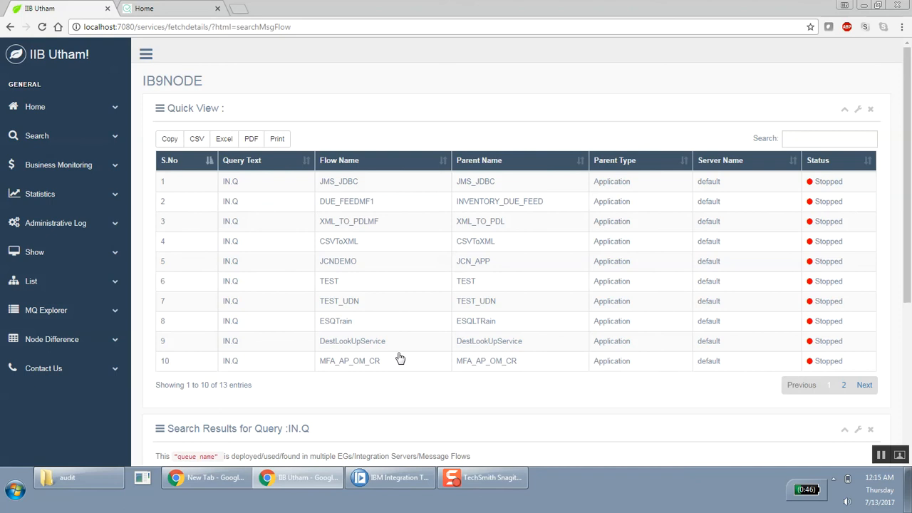
- Search the Activity Log by flow name for the suggested flow TestDelete, keeping the From date 07/13/2017
{"action": "left_click", "coordinate": [50, 139]}
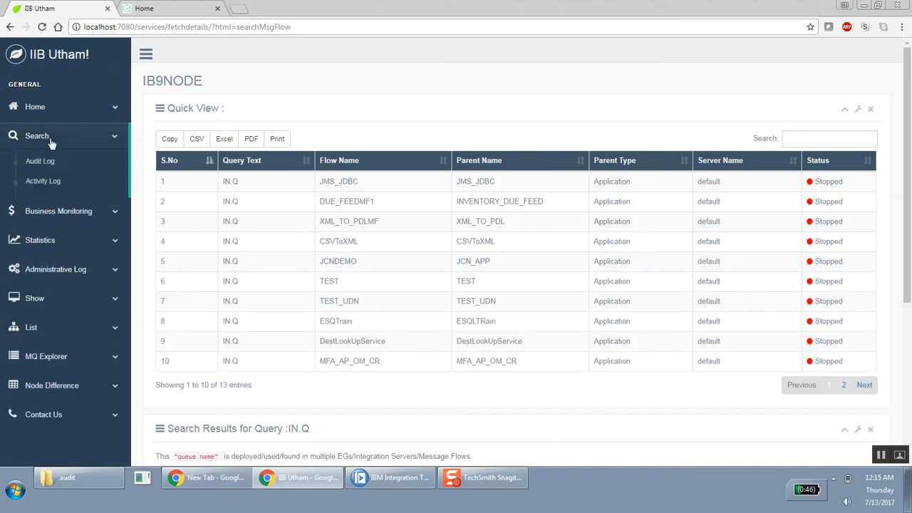
{"action": "left_click", "coordinate": [42, 183]}
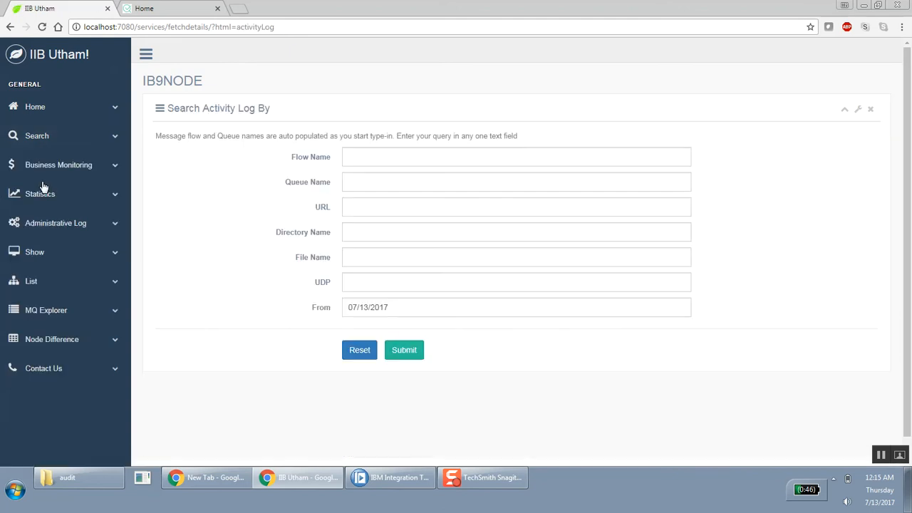
{"action": "left_click", "coordinate": [371, 156]}
{"action": "type", "text": "tes"}
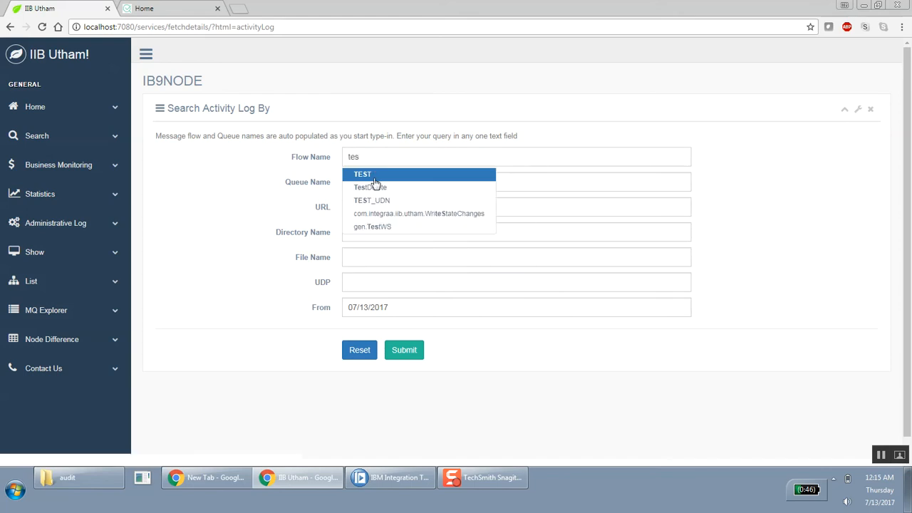
{"action": "left_click", "coordinate": [367, 186]}
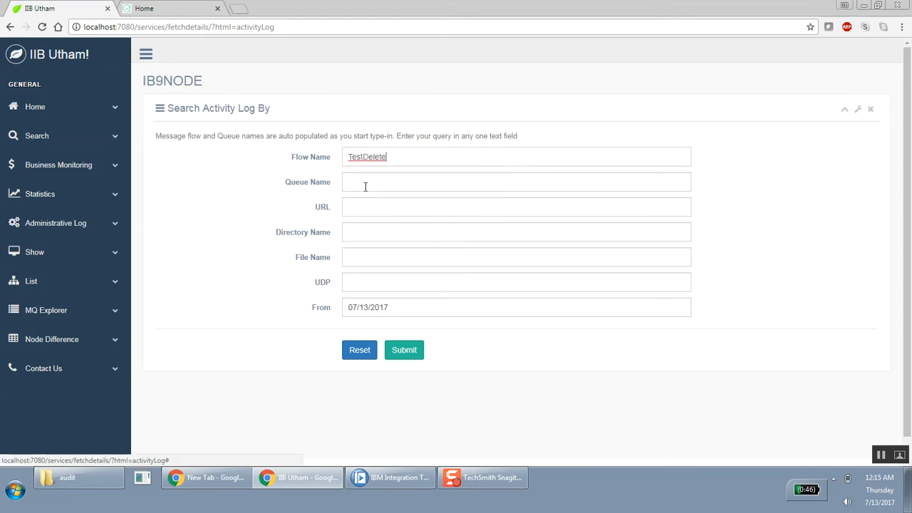
{"action": "left_click", "coordinate": [411, 352]}
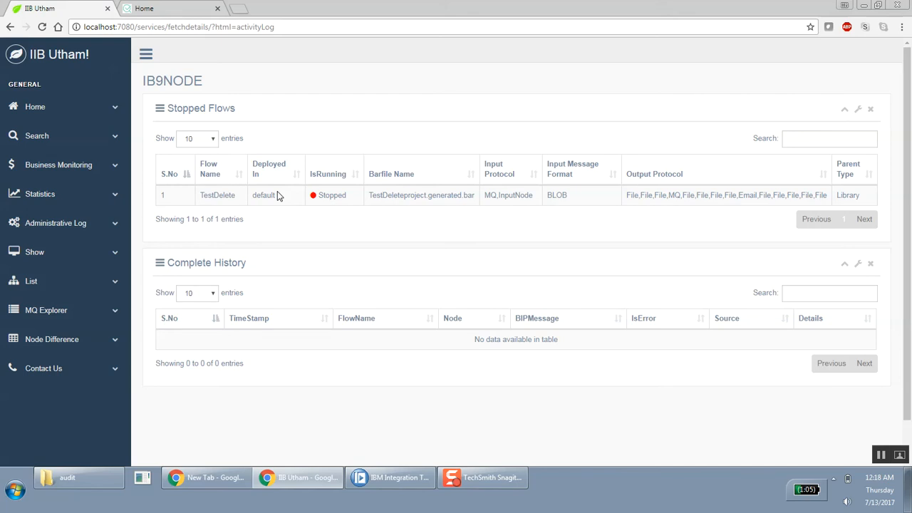
- Run a new Activity Log search for the flow name com.integraa.iib.utham.UthamMainFlow, keeping the From date 07/13/2017
{"action": "left_click", "coordinate": [62, 138]}
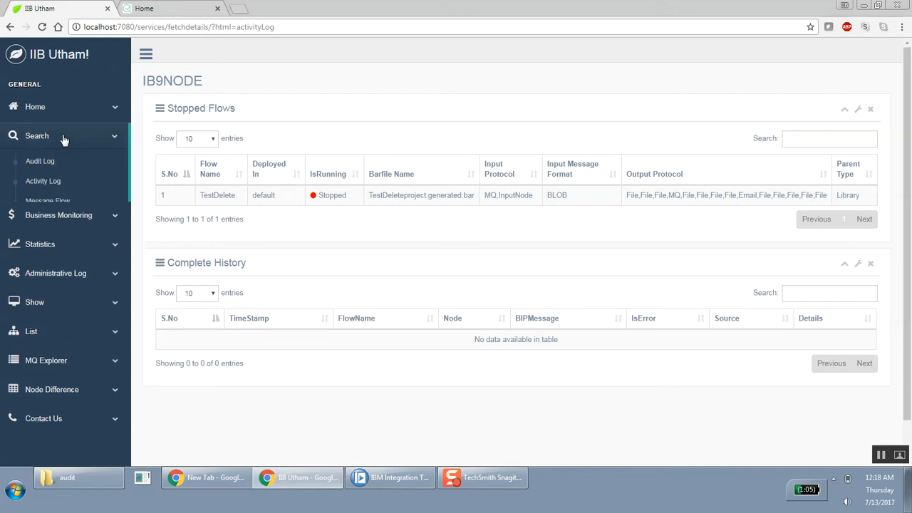
{"action": "left_click", "coordinate": [55, 182]}
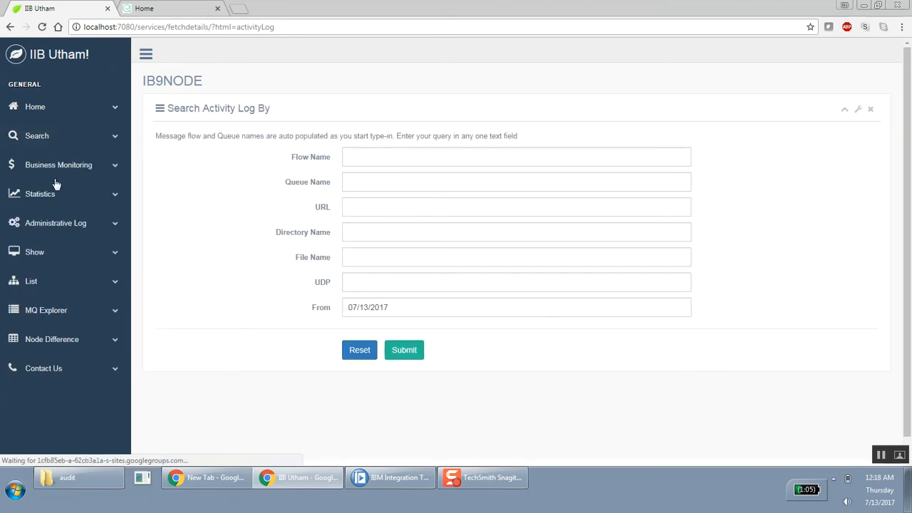
{"action": "left_click", "coordinate": [374, 164]}
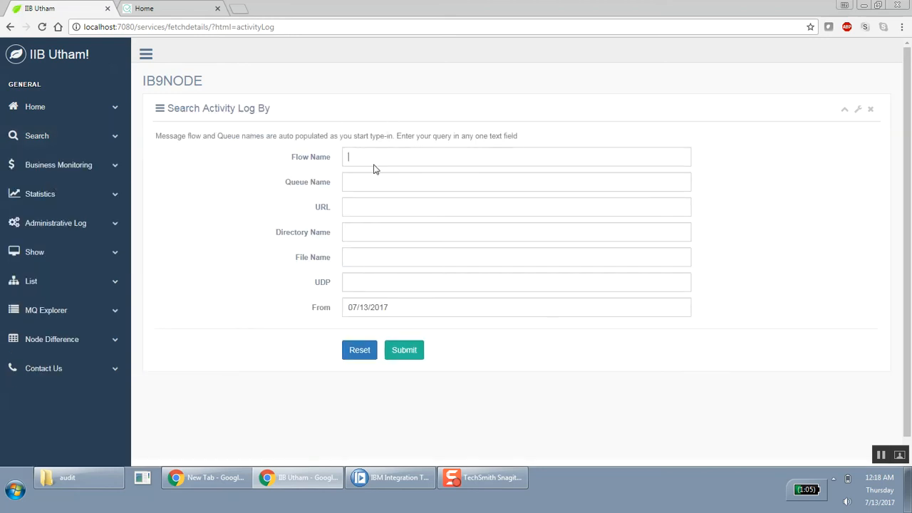
{"action": "type", "text": "u"}
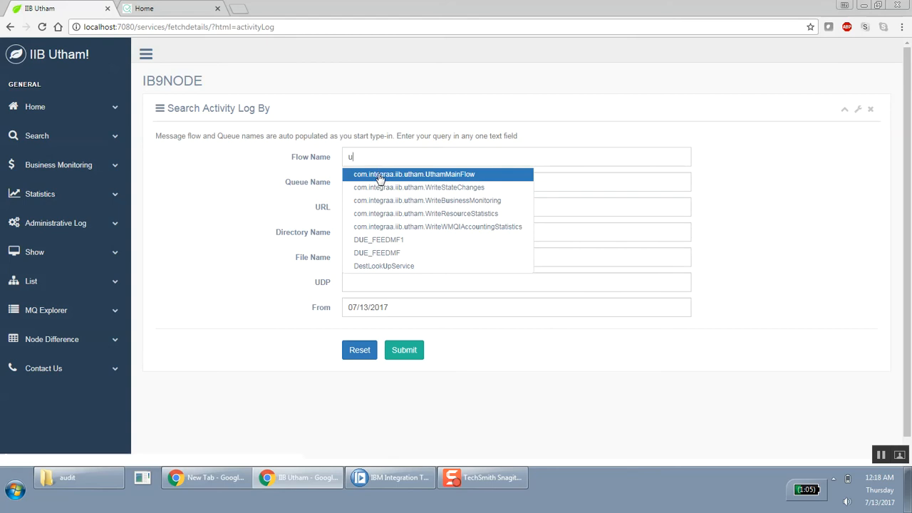
{"action": "left_click", "coordinate": [379, 175]}
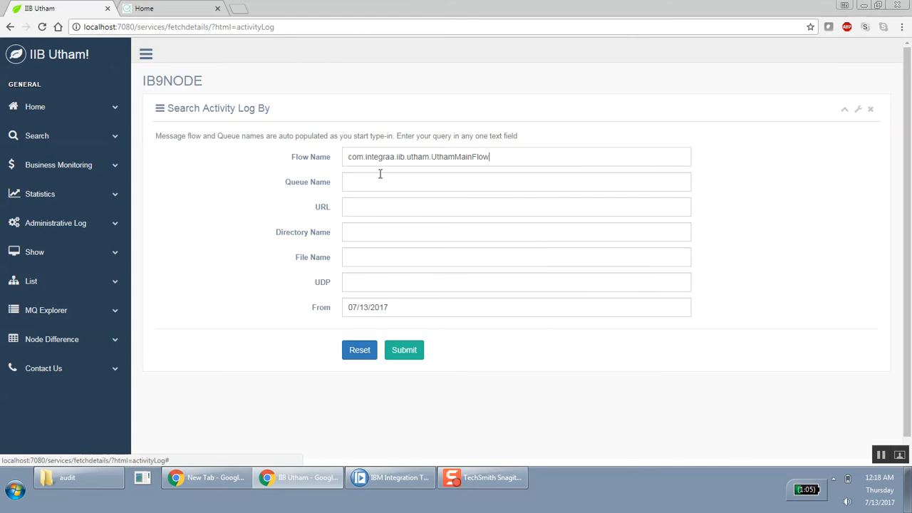
{"action": "left_click", "coordinate": [412, 355]}
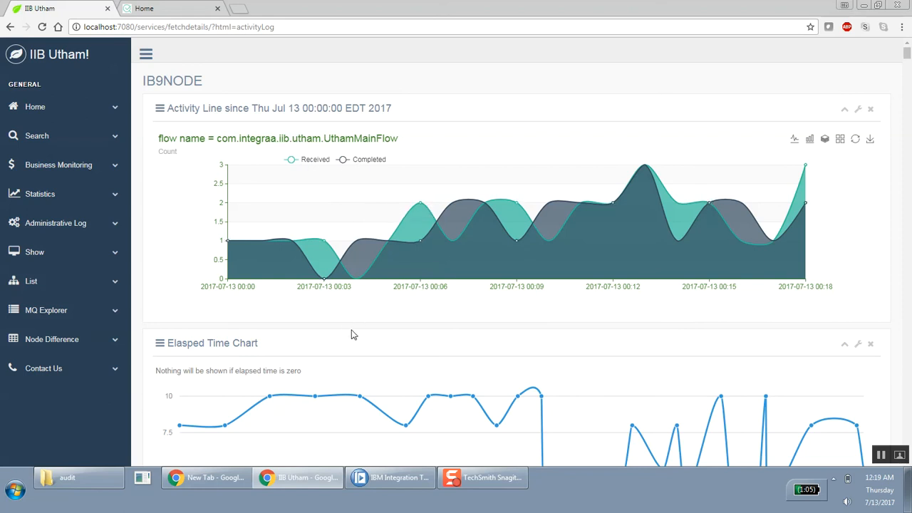
- Examine the flow's elapsed time chart, elapsed time statistics and complete history in the activity results
{"action": "scroll", "coordinate": [345, 327], "scroll_direction": "down", "scroll_amount": 4}
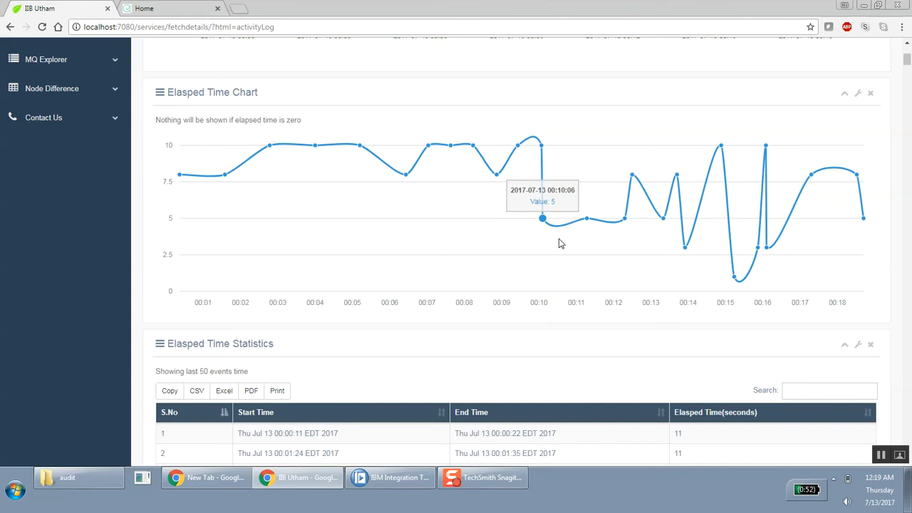
{"action": "scroll", "coordinate": [559, 244], "scroll_direction": "down", "scroll_amount": 3}
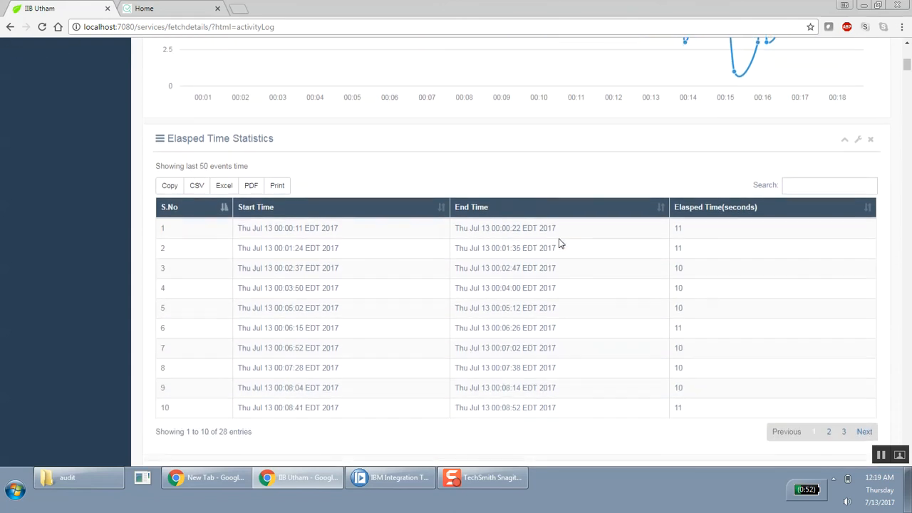
{"action": "scroll", "coordinate": [559, 244], "scroll_direction": "down", "scroll_amount": 1}
{"action": "scroll", "coordinate": [560, 243], "scroll_direction": "down", "scroll_amount": 4}
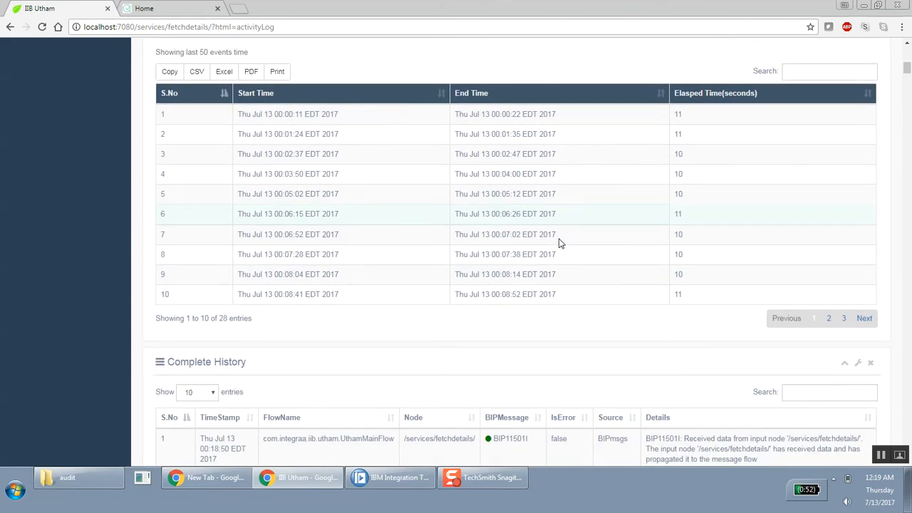
- Search the configurable services by the suggested service type JDBCProviders, leaving the service name empty
{"action": "scroll", "coordinate": [560, 243], "scroll_direction": "down", "scroll_amount": 1}
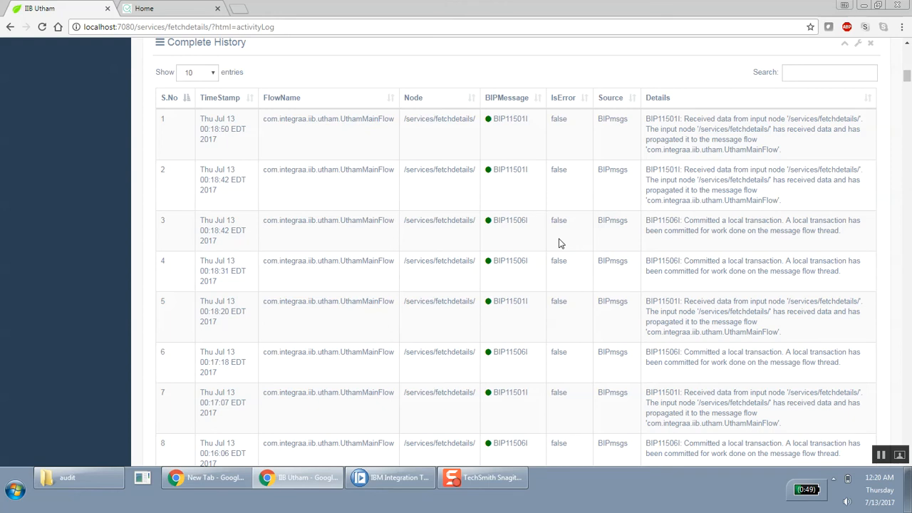
{"action": "scroll", "coordinate": [559, 243], "scroll_direction": "up", "scroll_amount": 15}
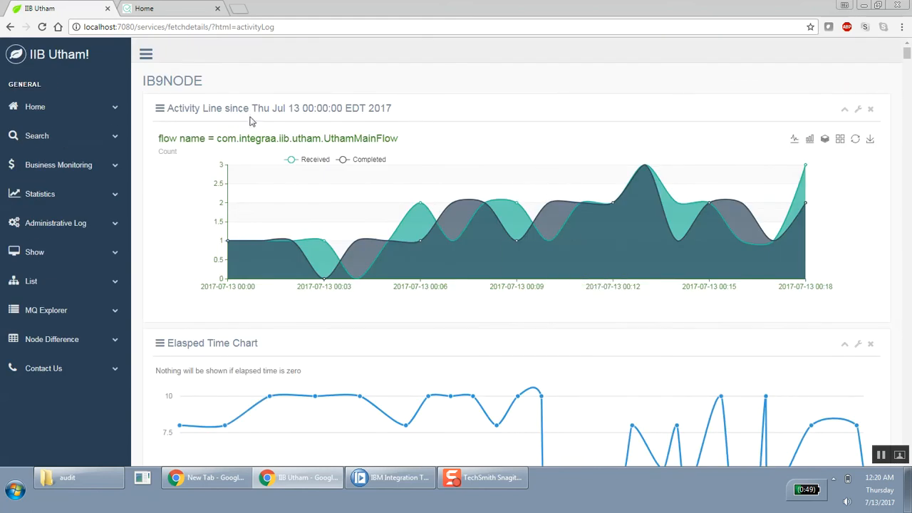
{"action": "left_click", "coordinate": [41, 137]}
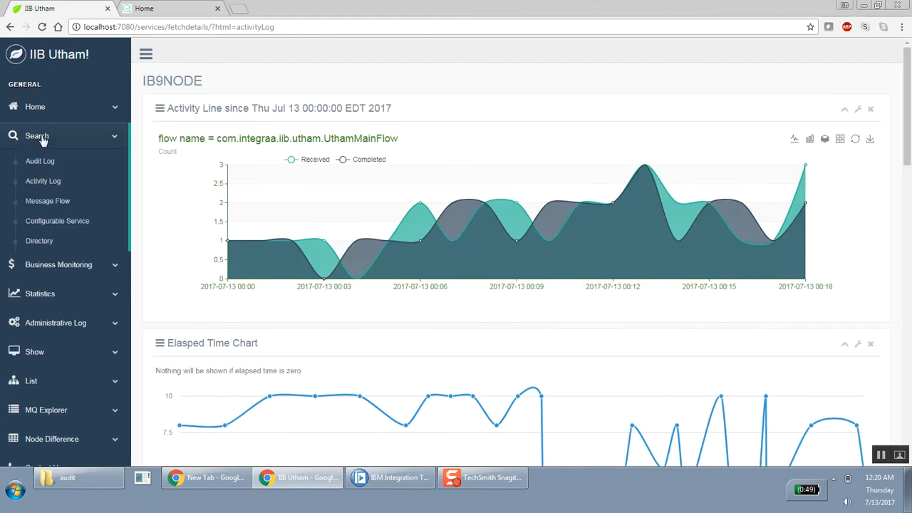
{"action": "left_click", "coordinate": [51, 222]}
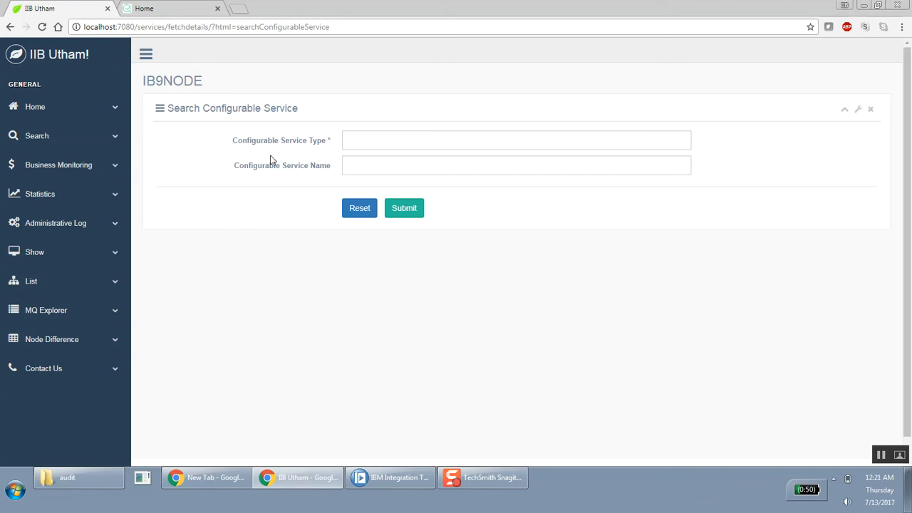
{"action": "left_click", "coordinate": [383, 136]}
{"action": "type", "text": "j"}
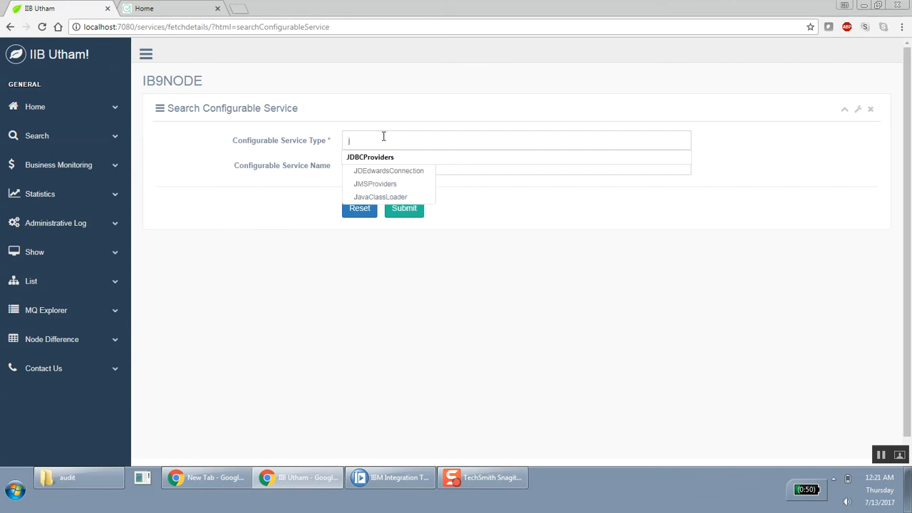
{"action": "left_click", "coordinate": [356, 156]}
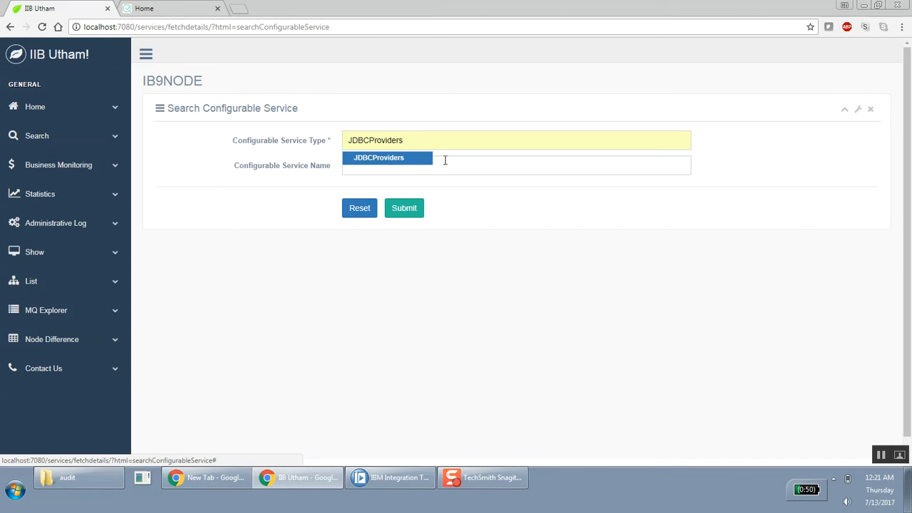
{"action": "left_click", "coordinate": [450, 134]}
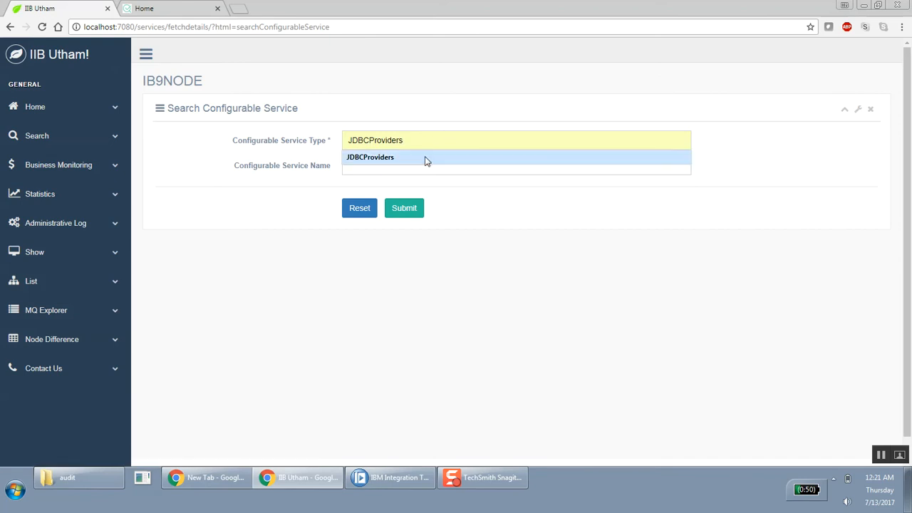
{"action": "left_click", "coordinate": [434, 198]}
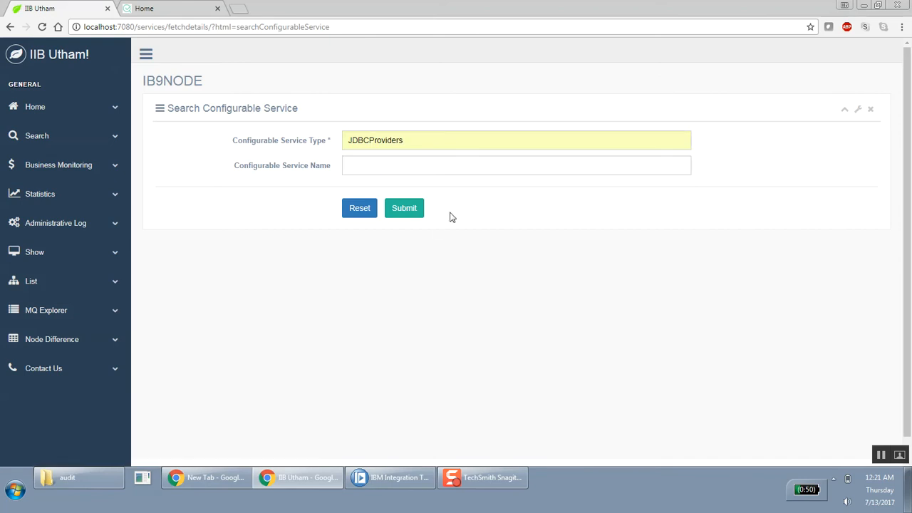
{"action": "left_click", "coordinate": [404, 213]}
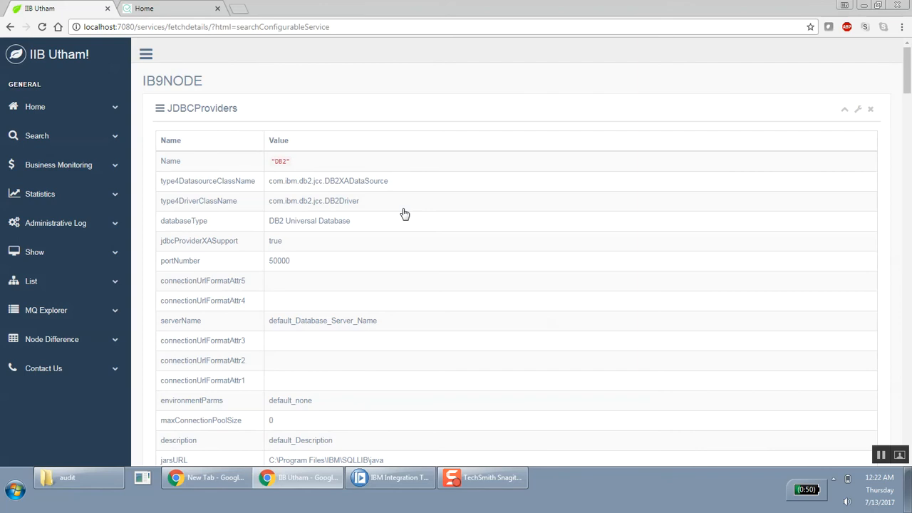
- Run a directory search for the text TestBE in C:\trace\TestDelete\businessElements, leaving the last modified date empty
{"action": "left_click", "coordinate": [40, 136]}
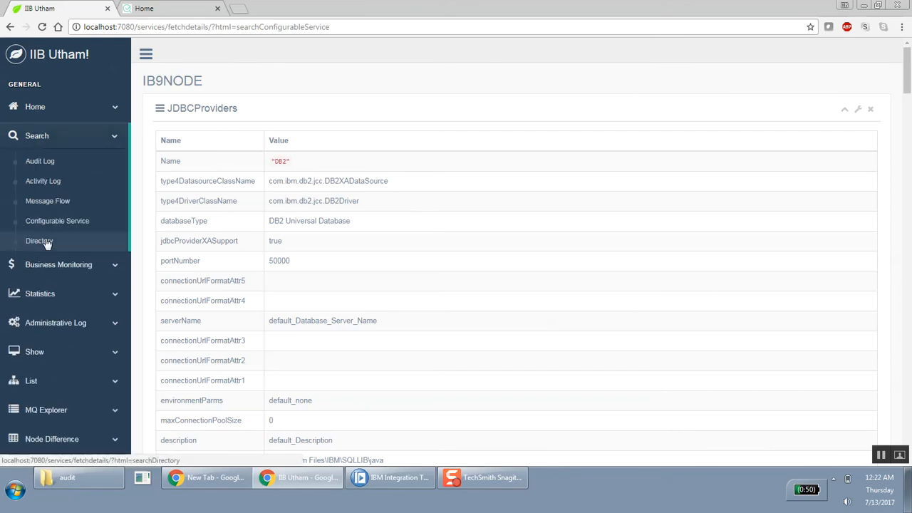
{"action": "left_click", "coordinate": [45, 239]}
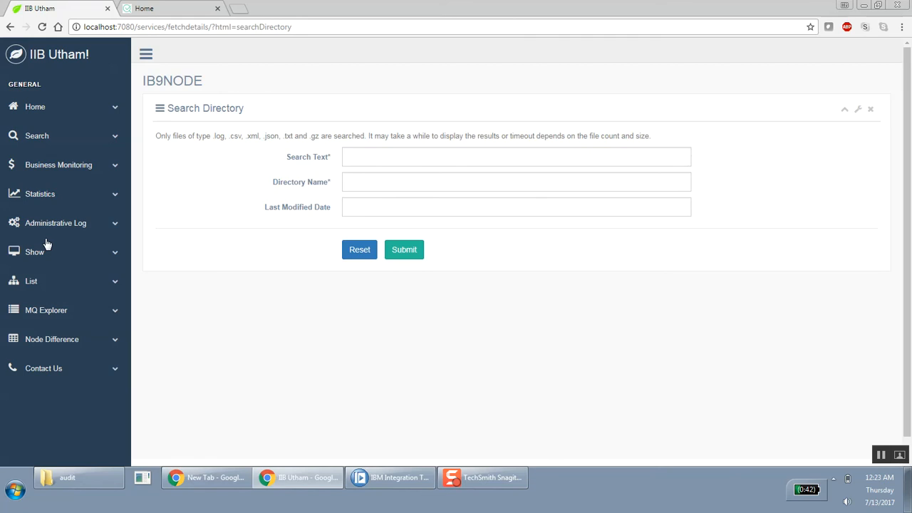
{"action": "left_click", "coordinate": [365, 154]}
{"action": "type", "text": "T"}
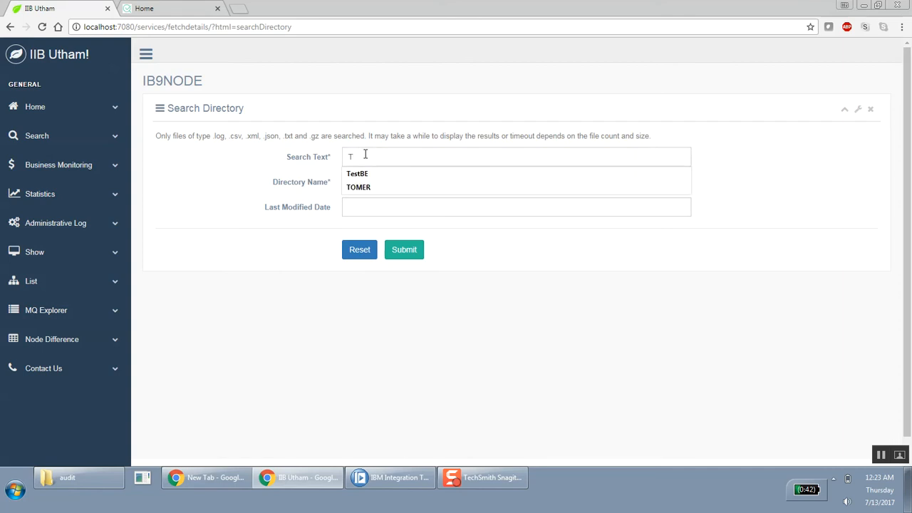
{"action": "left_click", "coordinate": [363, 178]}
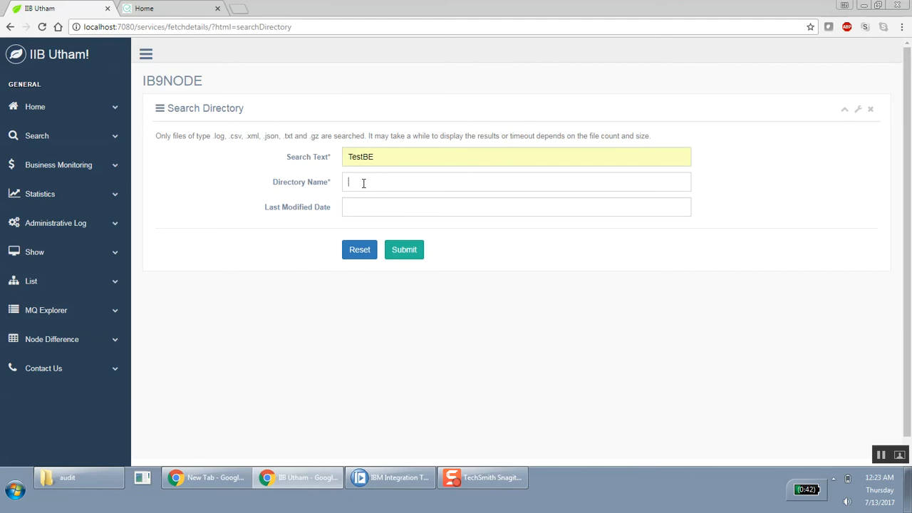
{"action": "left_click", "coordinate": [364, 183]}
{"action": "type", "text": "c"}
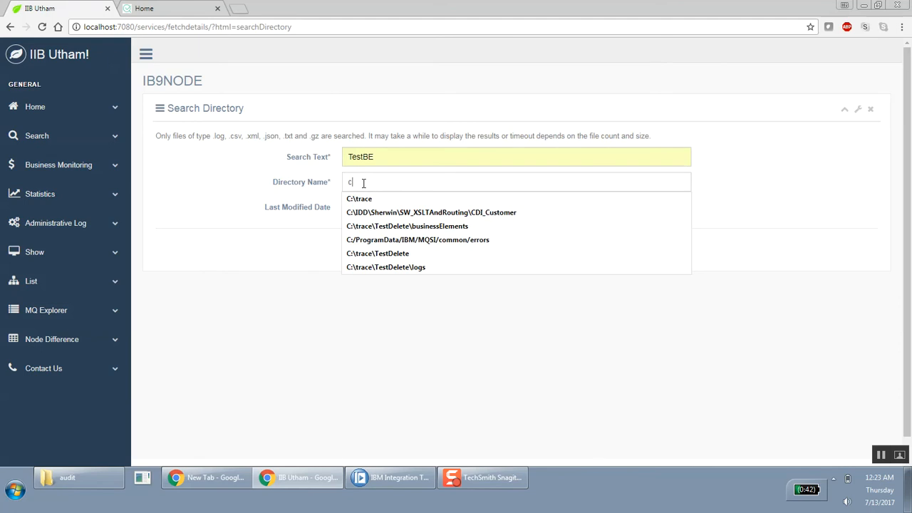
{"action": "type", "text": ":\\"}
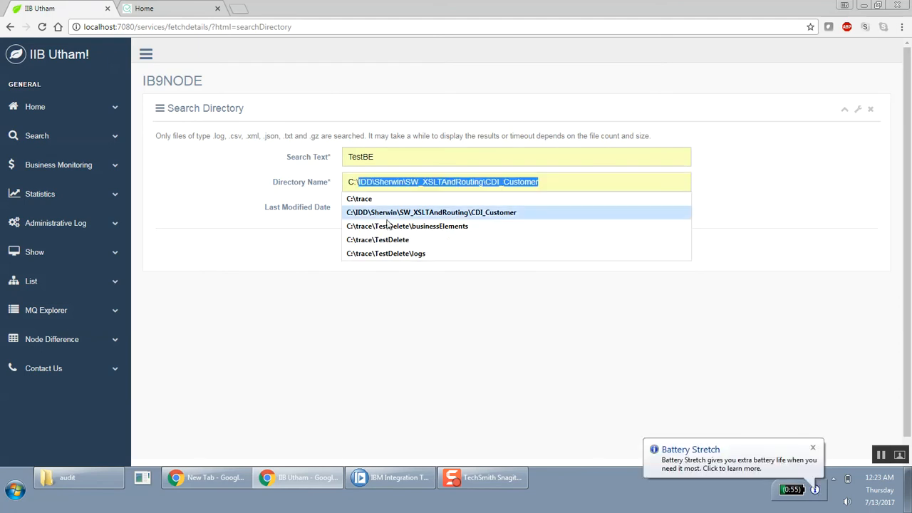
{"action": "left_click", "coordinate": [395, 229]}
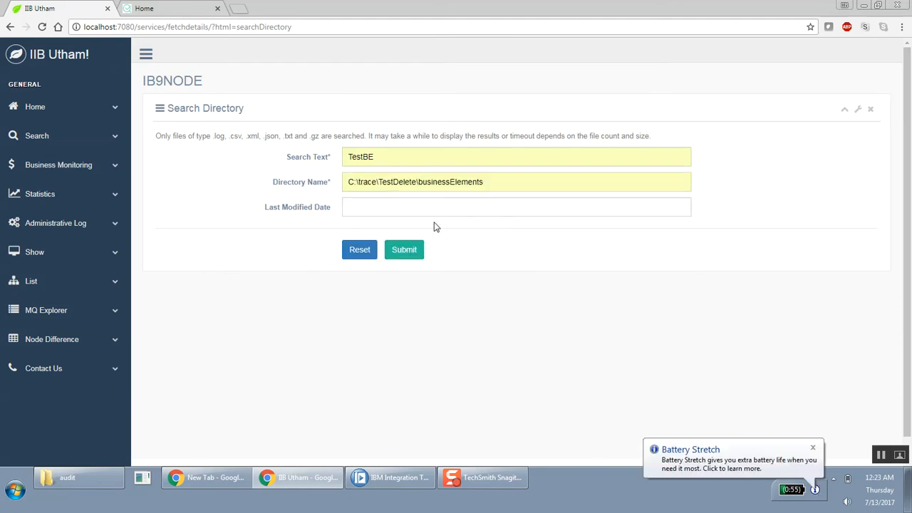
{"action": "left_click", "coordinate": [404, 251]}
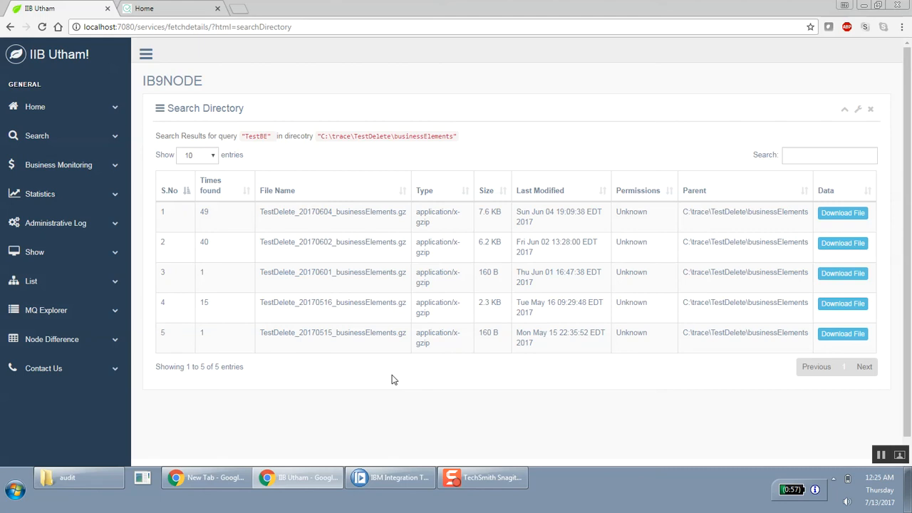
- Open the Built-in Monitoring log search and set its flow name to the suggested flow TestDelete
{"action": "left_click", "coordinate": [50, 171]}
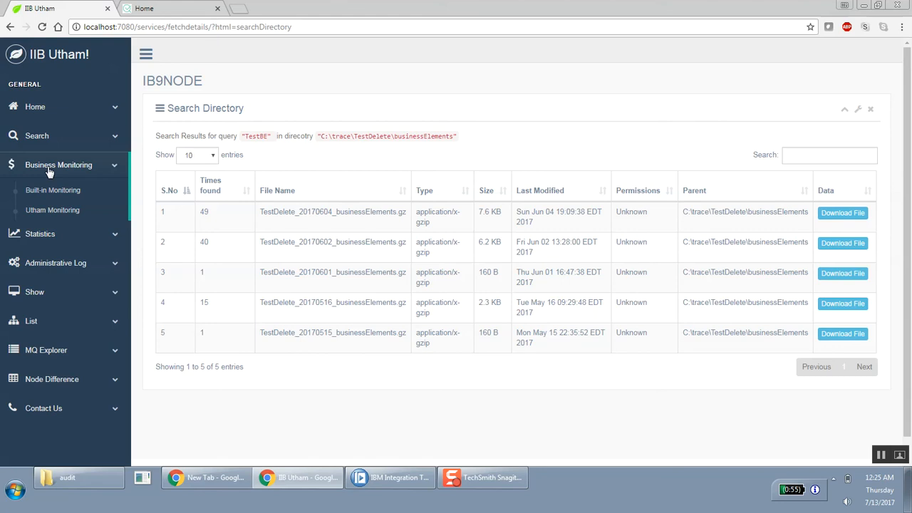
{"action": "left_click", "coordinate": [48, 190]}
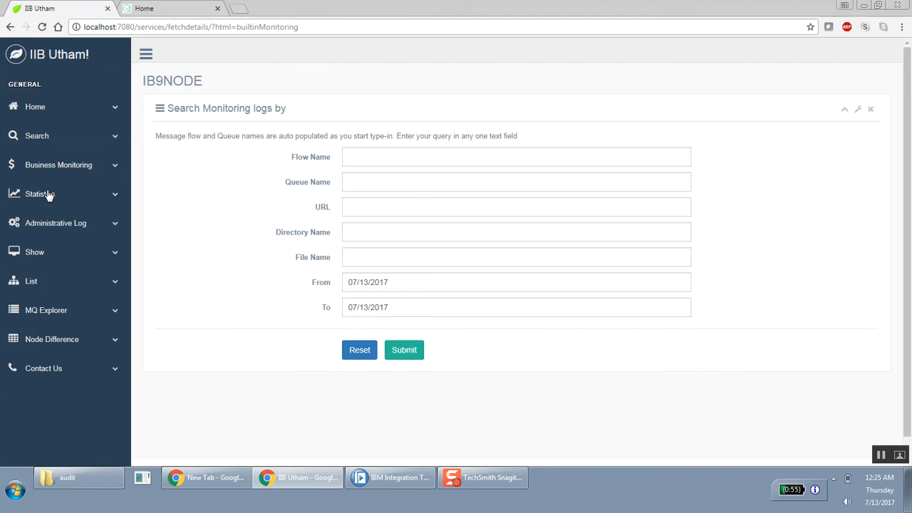
{"action": "left_click", "coordinate": [378, 158]}
{"action": "left_click", "coordinate": [370, 183]}
{"action": "left_click", "coordinate": [359, 158]}
{"action": "type", "text": "tes"}
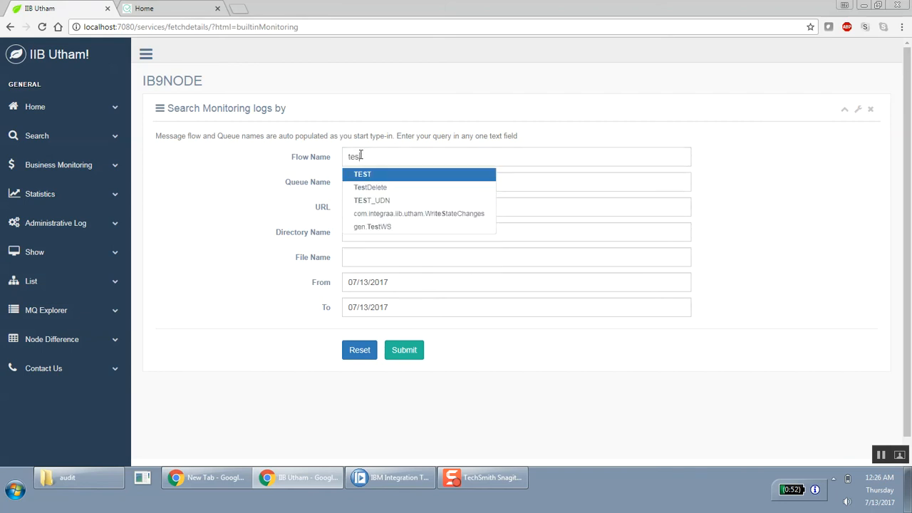
{"action": "left_click", "coordinate": [370, 188]}
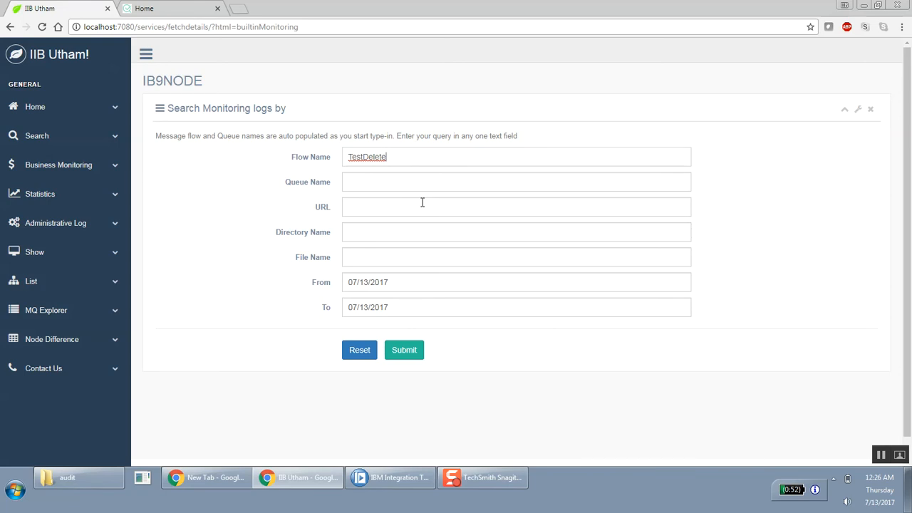
- Set the From date to 07/13/2016 and run the monitoring log search
{"action": "left_click", "coordinate": [400, 289]}
{"action": "key", "text": "BackSpace"}
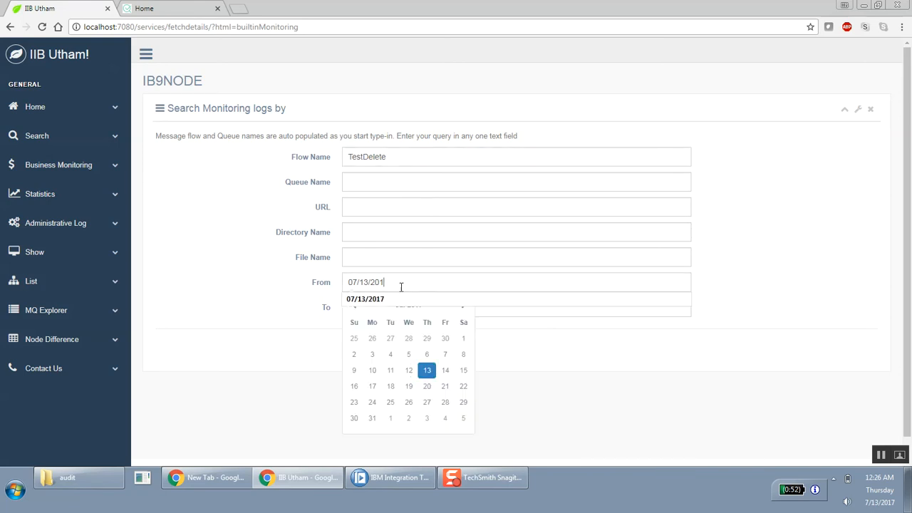
{"action": "type", "text": "6"}
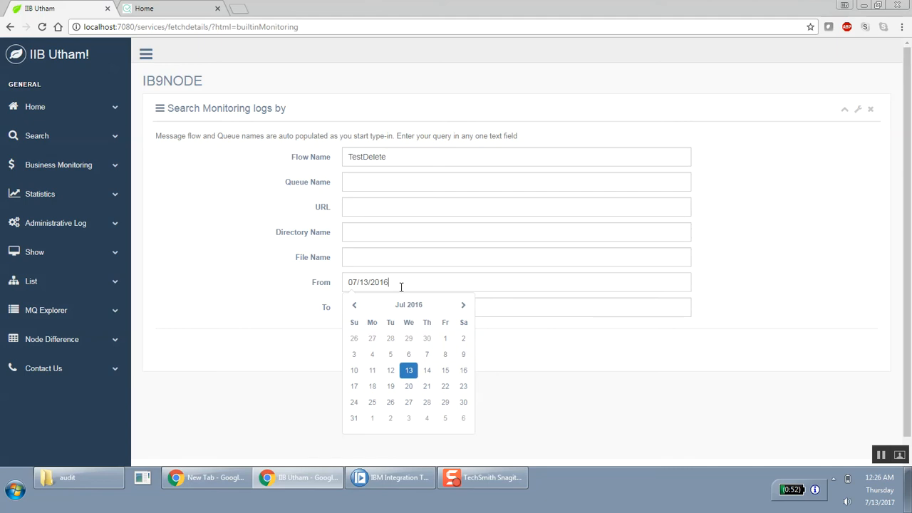
{"action": "left_click", "coordinate": [410, 373]}
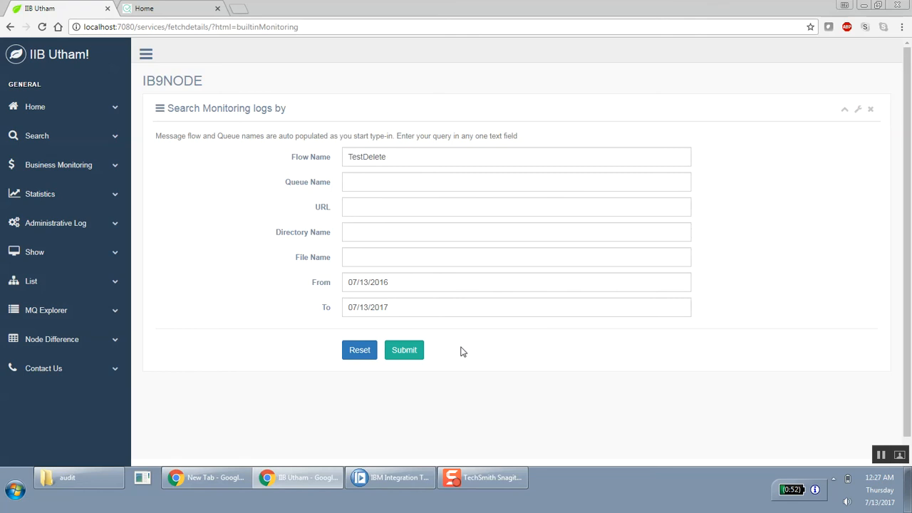
{"action": "left_click", "coordinate": [414, 352]}
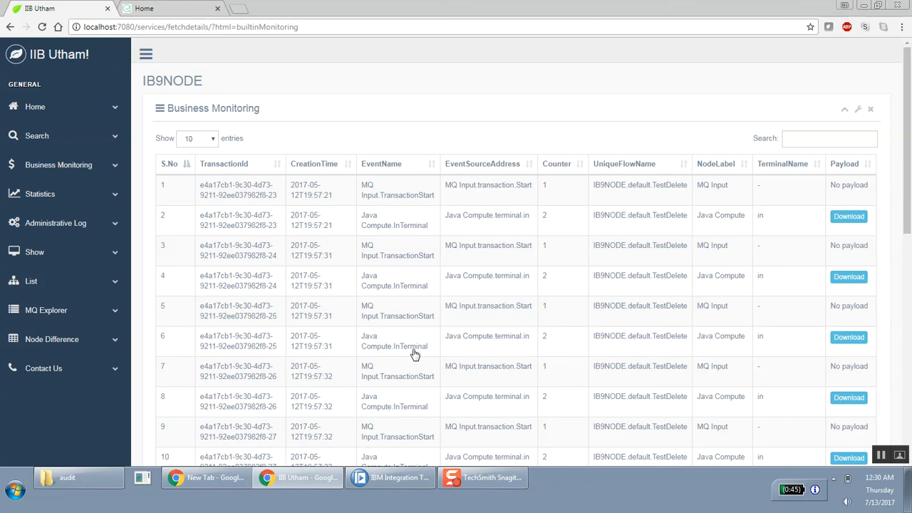
- Search the business elements in Utham Monitoring for the suggested flow TestDelete, keeping both dates at 07/13/2017
{"action": "left_click", "coordinate": [57, 167]}
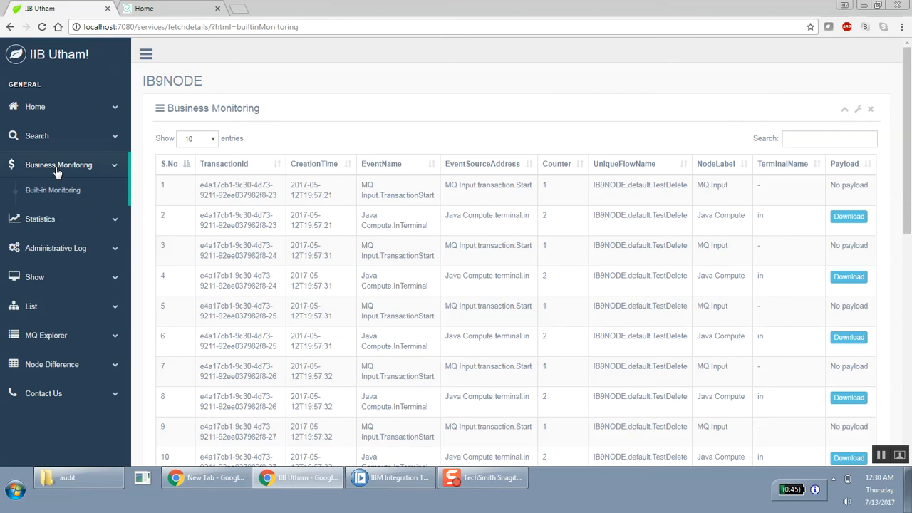
{"action": "left_click", "coordinate": [54, 209]}
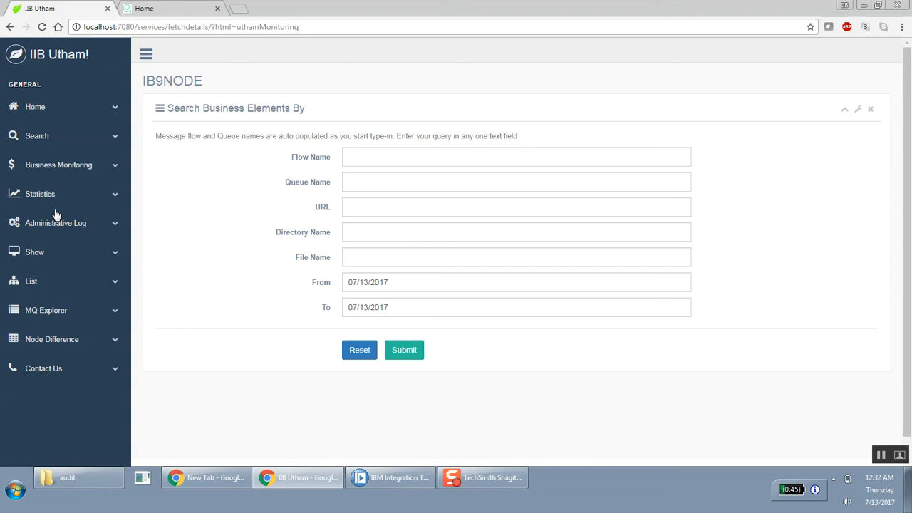
{"action": "left_click", "coordinate": [423, 182]}
{"action": "left_click", "coordinate": [380, 156]}
{"action": "type", "text": "tes"}
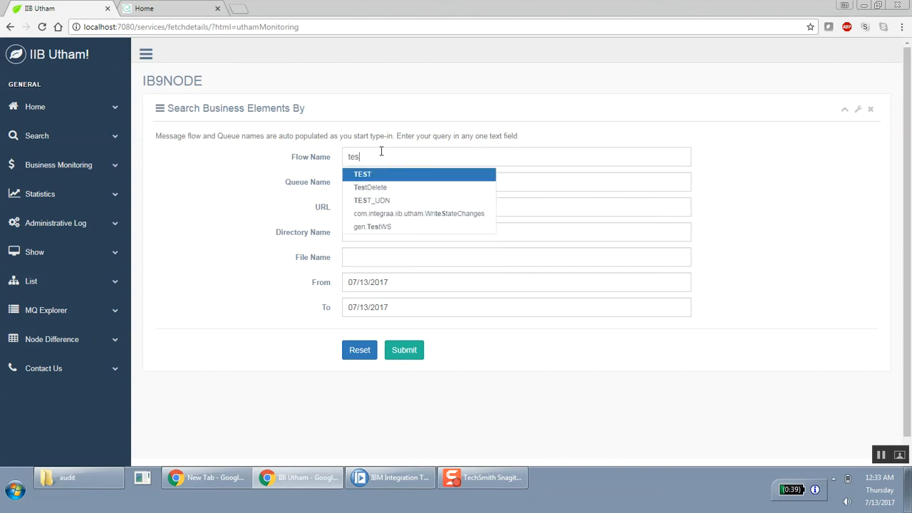
{"action": "left_click", "coordinate": [379, 187]}
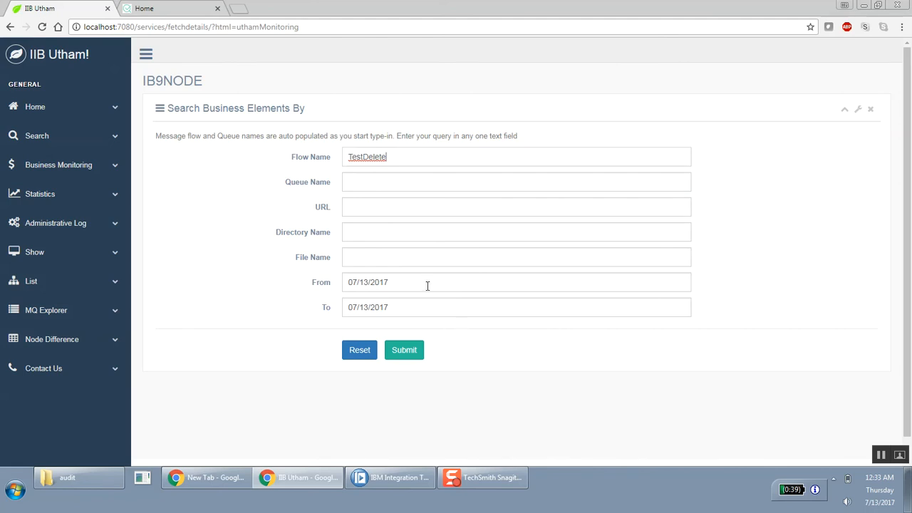
{"action": "left_click", "coordinate": [411, 352]}
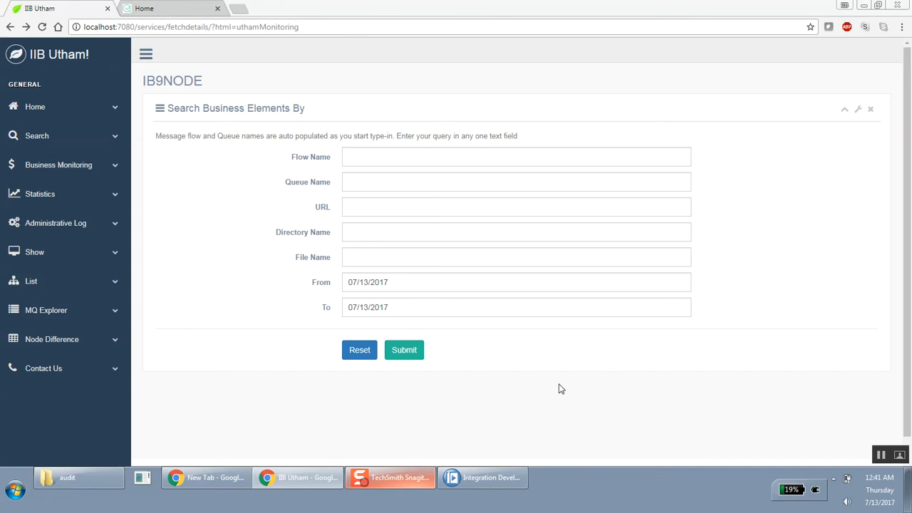
- Rerun the business elements search for flow TestDelete with both dates at 07/13/2017, and refresh the results page
{"action": "left_click", "coordinate": [417, 156]}
{"action": "type", "text": "Te"}
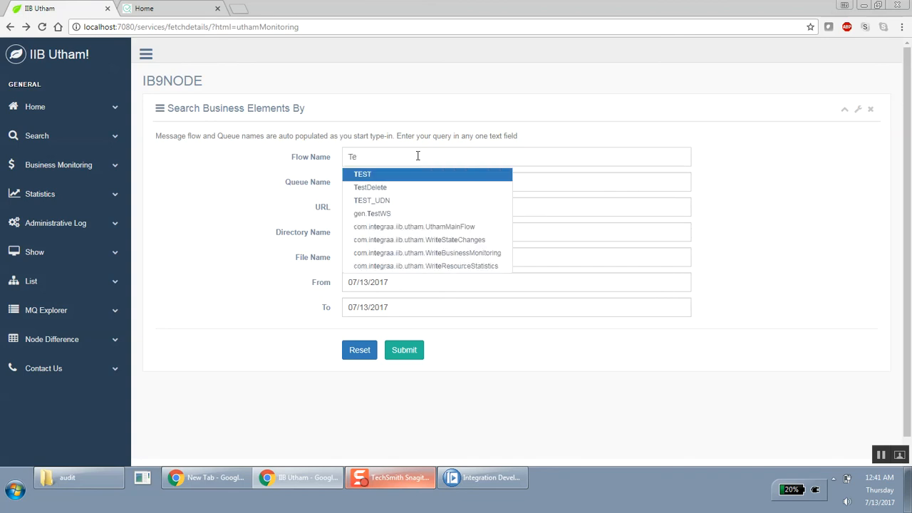
{"action": "left_click", "coordinate": [384, 188]}
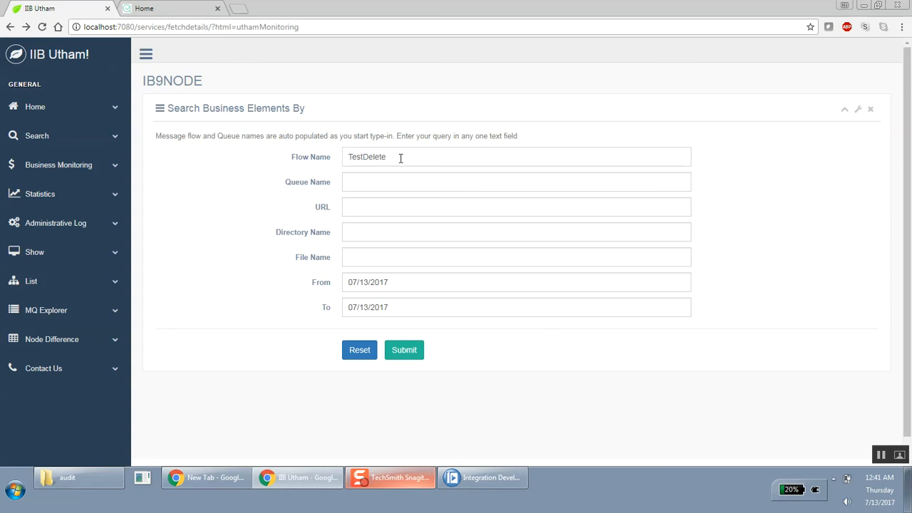
{"action": "left_click", "coordinate": [404, 350]}
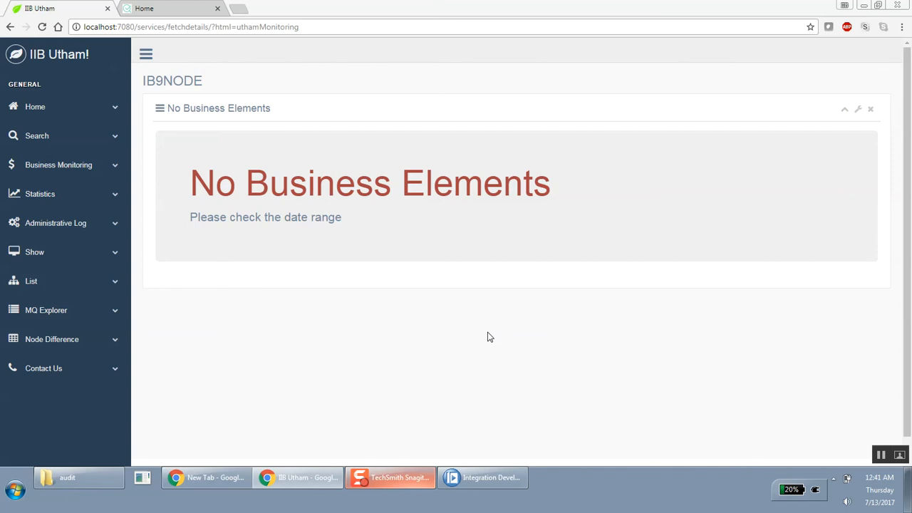
{"action": "left_click", "coordinate": [860, 112]}
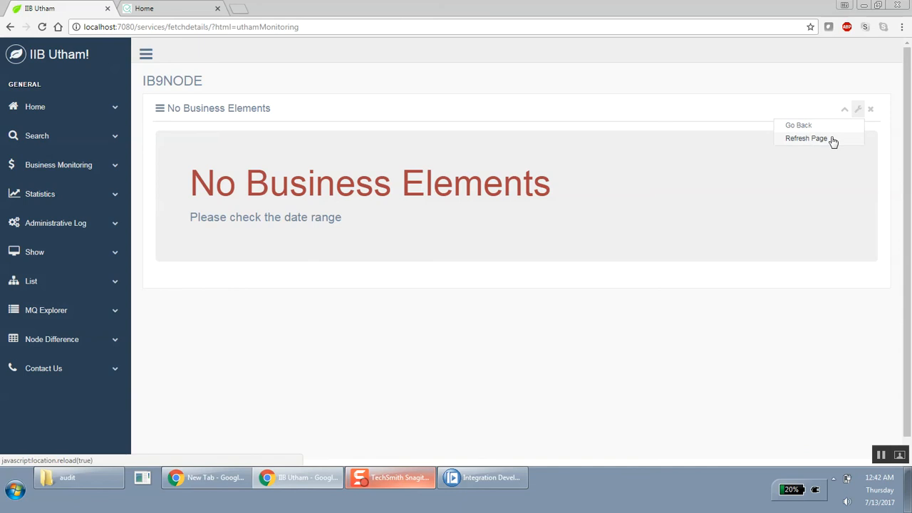
{"action": "left_click", "coordinate": [833, 140]}
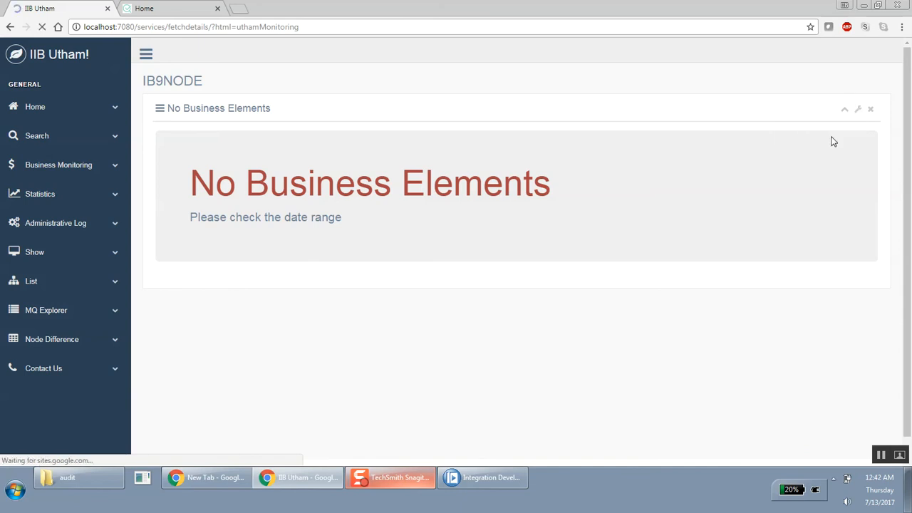
- Return to the business elements search and run it for the suggested flow TestDelete from 07/13/2016 to 07/13/2017
{"action": "left_click", "coordinate": [860, 111]}
{"action": "left_click", "coordinate": [798, 125]}
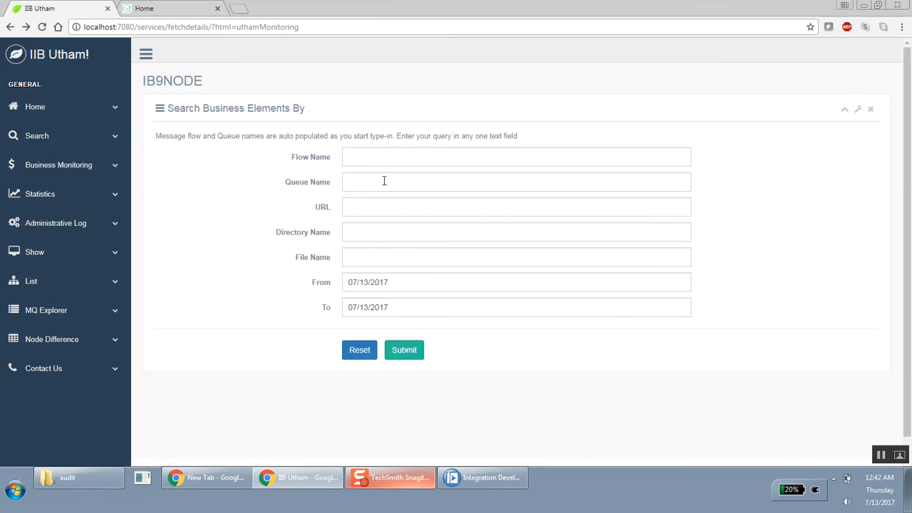
{"action": "left_click", "coordinate": [376, 165]}
{"action": "type", "text": "Test"}
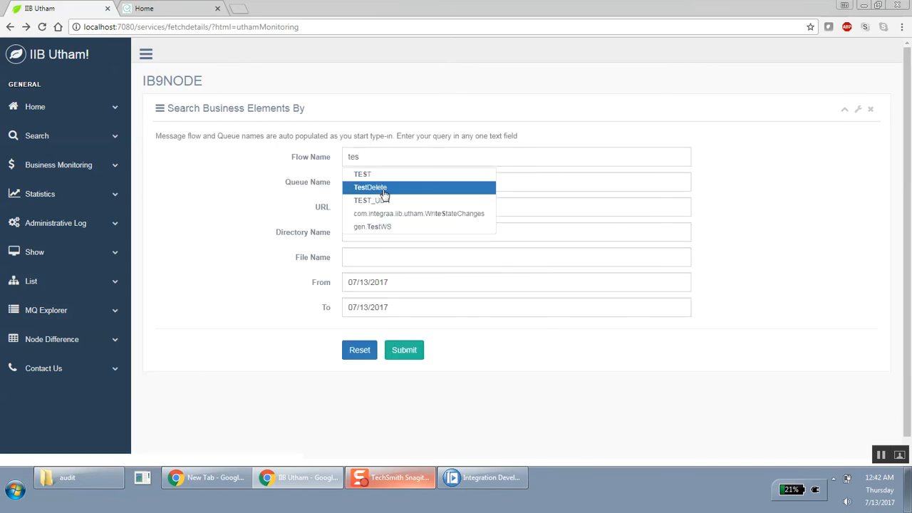
{"action": "left_click", "coordinate": [379, 188]}
{"action": "left_click", "coordinate": [406, 288]}
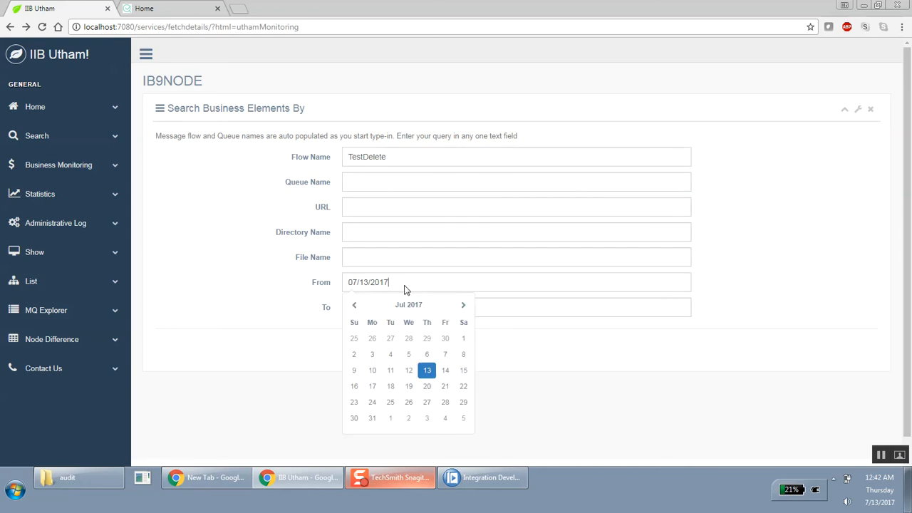
{"action": "key", "text": "BackSpace"}
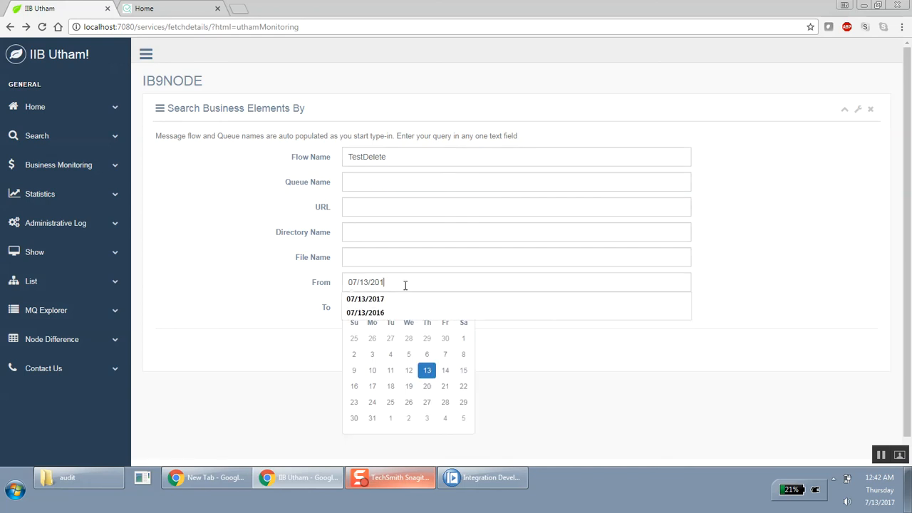
{"action": "type", "text": "6"}
{"action": "left_click", "coordinate": [410, 370]}
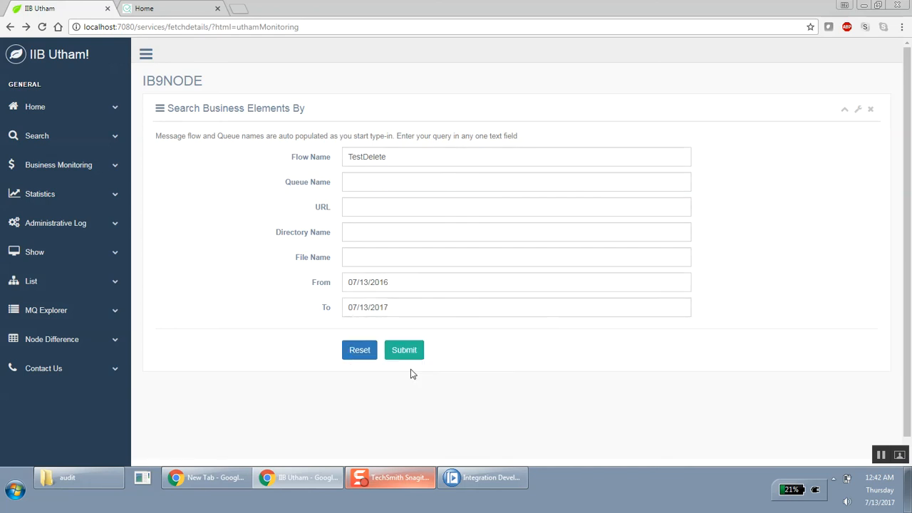
{"action": "left_click", "coordinate": [408, 352]}
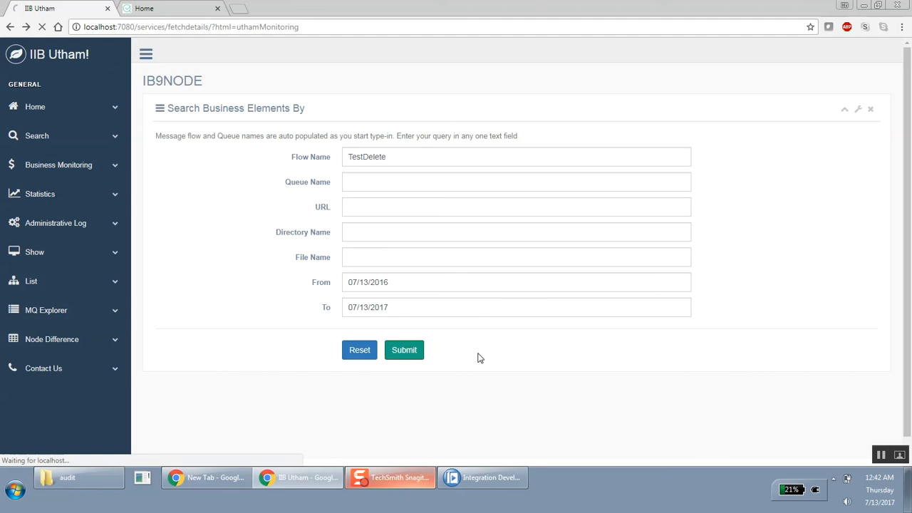
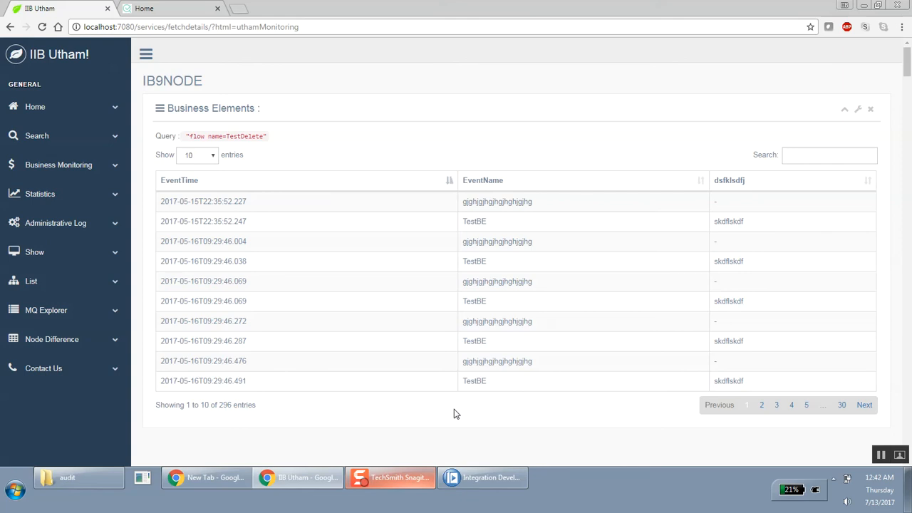
- Filter the business elements results by "test" and page forward through the matching entries to page 5
{"action": "left_click", "coordinate": [821, 157]}
{"action": "type", "text": "test"}
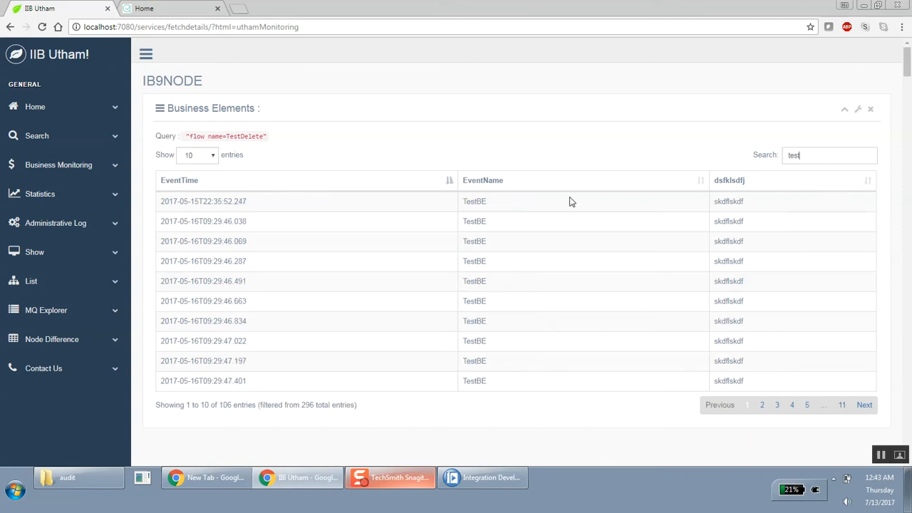
{"action": "left_click", "coordinate": [502, 185]}
{"action": "left_click", "coordinate": [383, 183]}
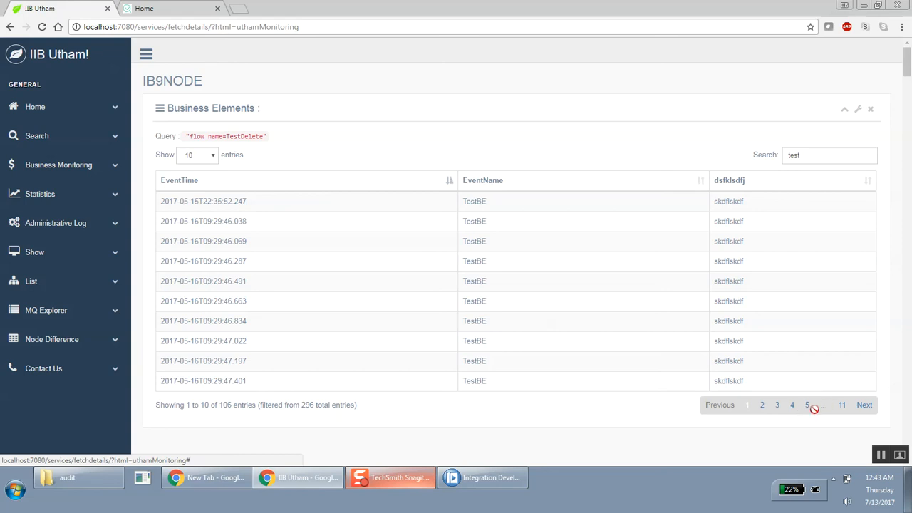
{"action": "left_click", "coordinate": [866, 407]}
{"action": "left_click", "coordinate": [864, 406]}
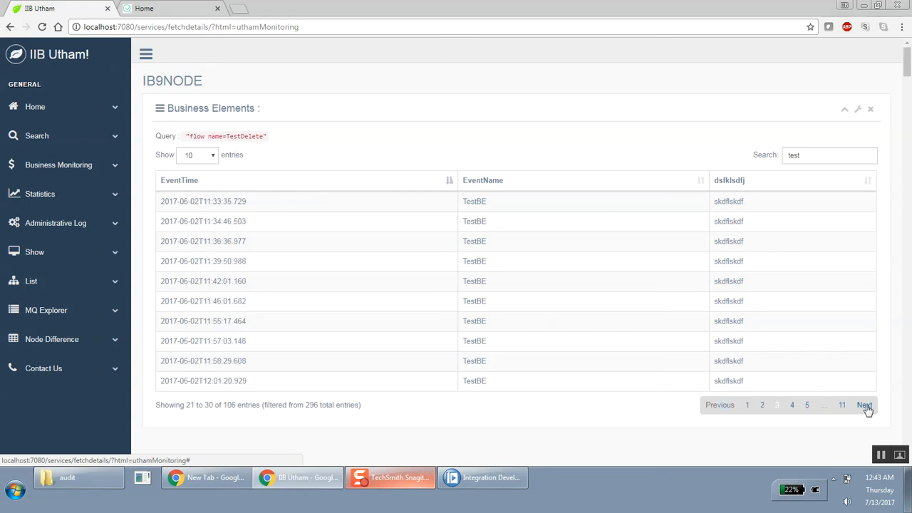
{"action": "left_click", "coordinate": [865, 406]}
{"action": "left_click", "coordinate": [865, 406]}
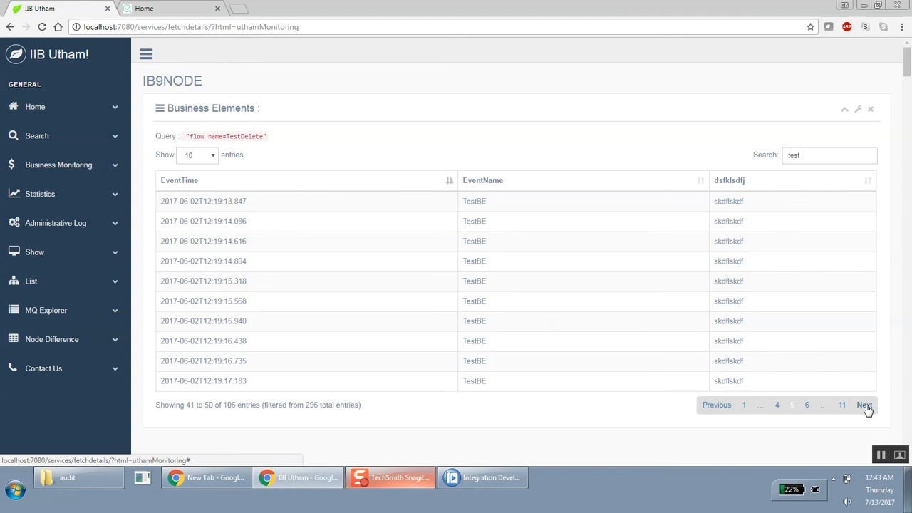
{"action": "left_click", "coordinate": [845, 113]}
{"action": "left_click", "coordinate": [846, 113]}
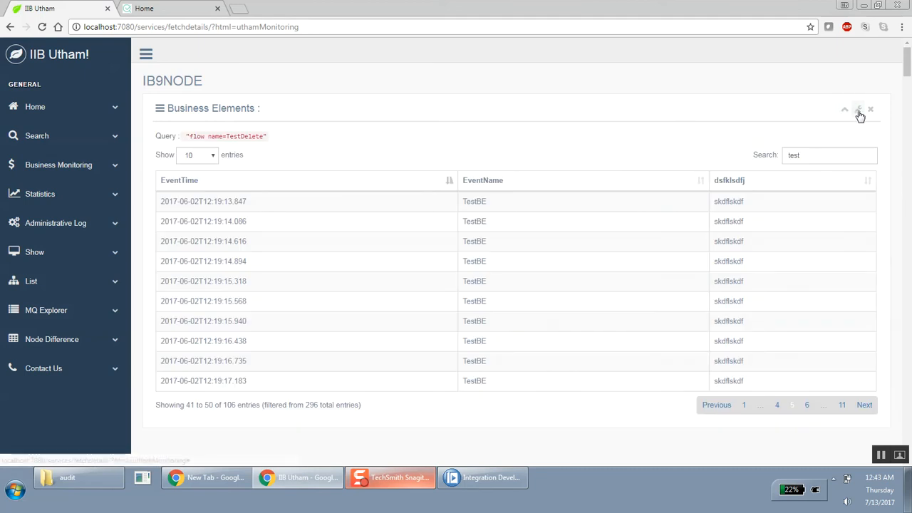
{"action": "left_click", "coordinate": [859, 113]}
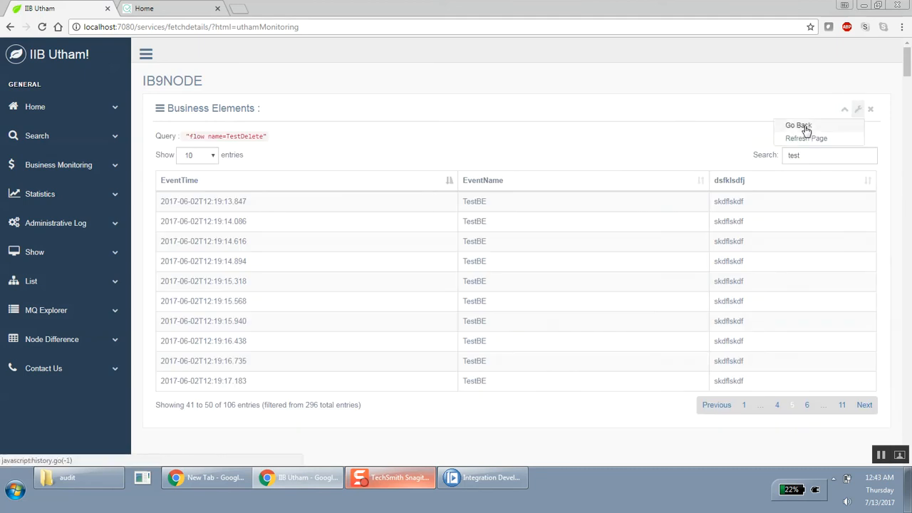
{"action": "left_click", "coordinate": [704, 150]}
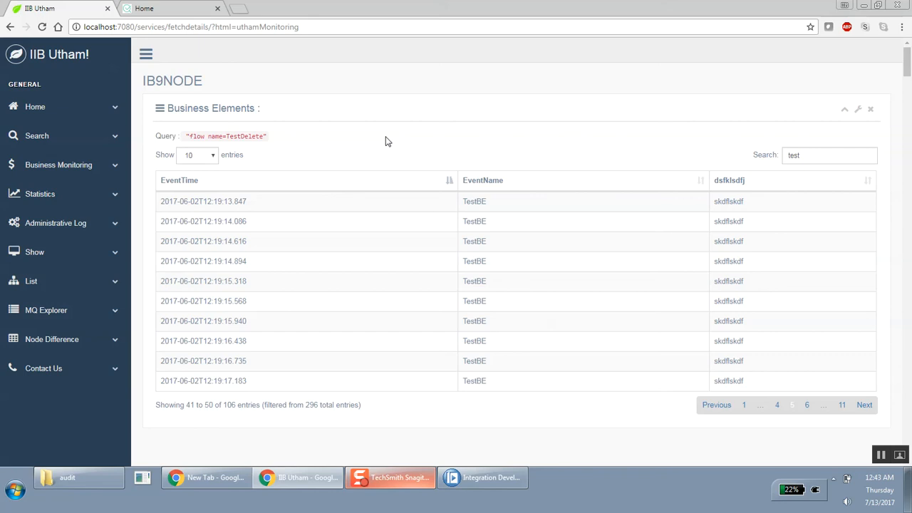
- Open the Resource Statistics page, and view the state change chart and table for the node
{"action": "left_click", "coordinate": [50, 198]}
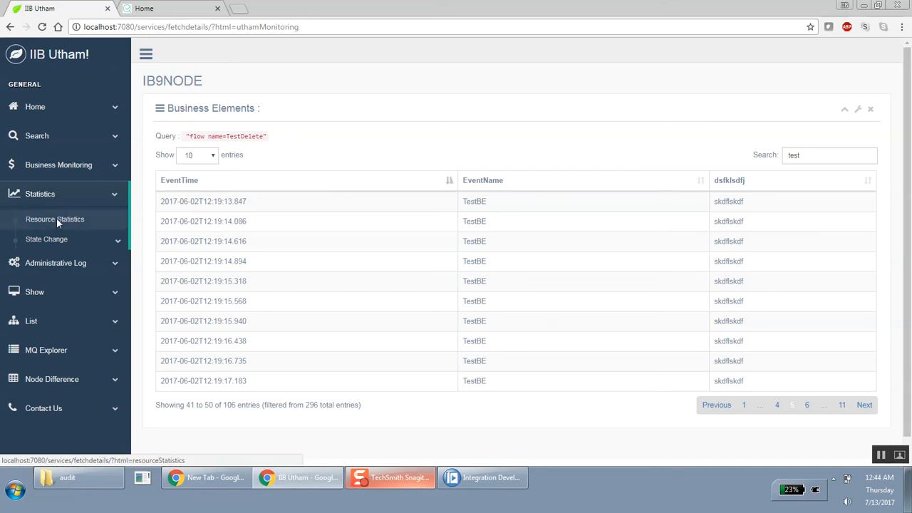
{"action": "left_click", "coordinate": [56, 217]}
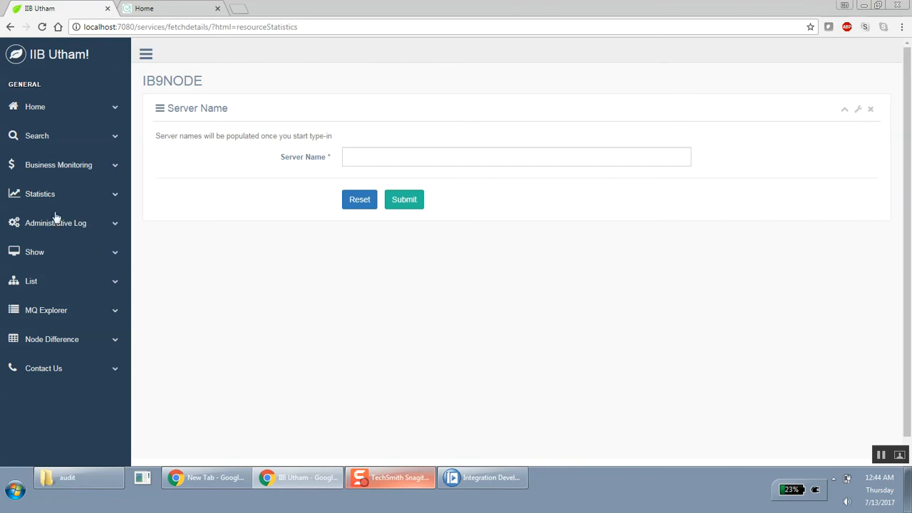
{"action": "left_click", "coordinate": [44, 194]}
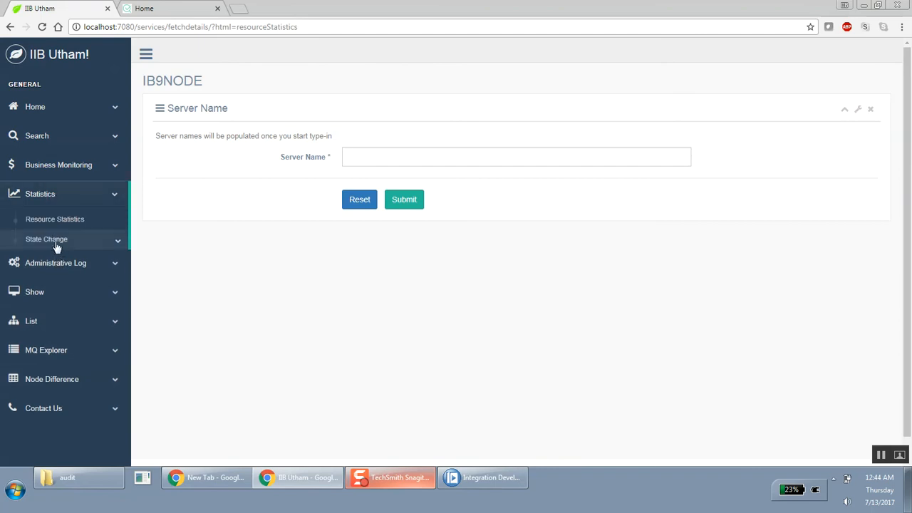
{"action": "left_click", "coordinate": [58, 247]}
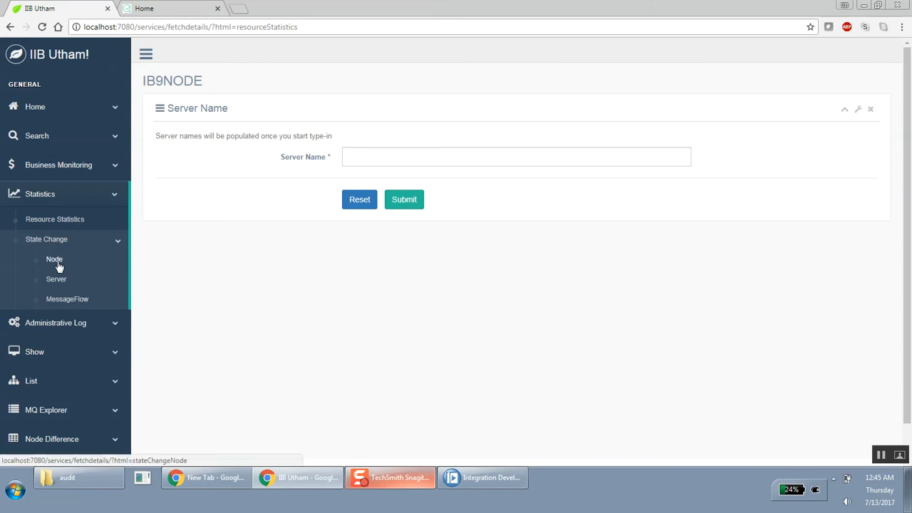
{"action": "left_click", "coordinate": [55, 261]}
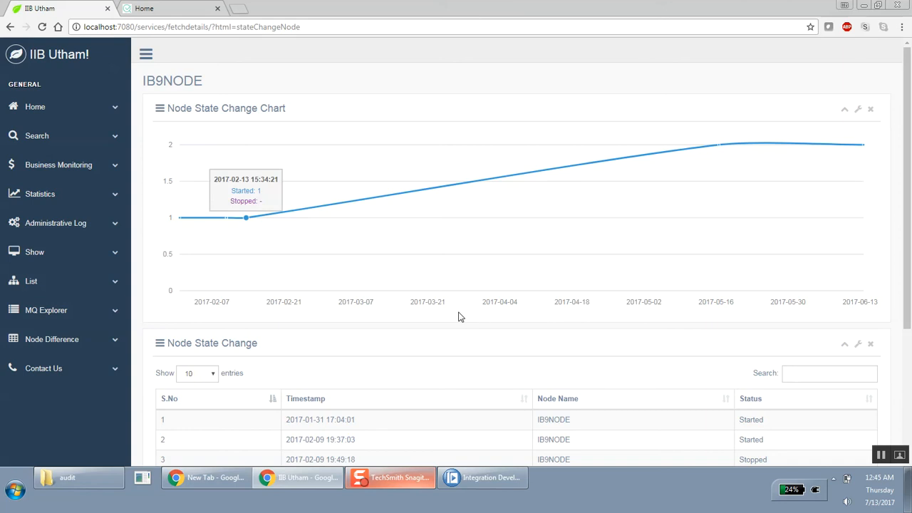
- View the state change chart and history table for the servers
{"action": "left_click", "coordinate": [60, 224]}
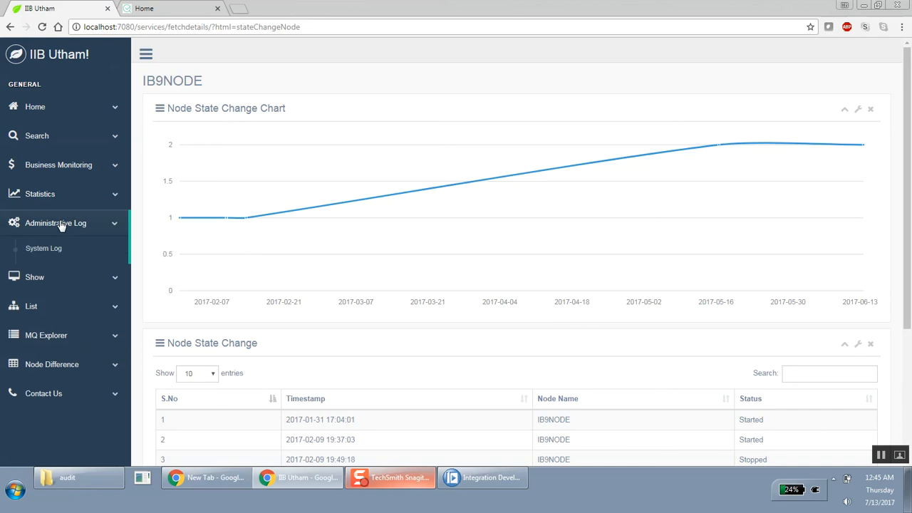
{"action": "left_click", "coordinate": [50, 197]}
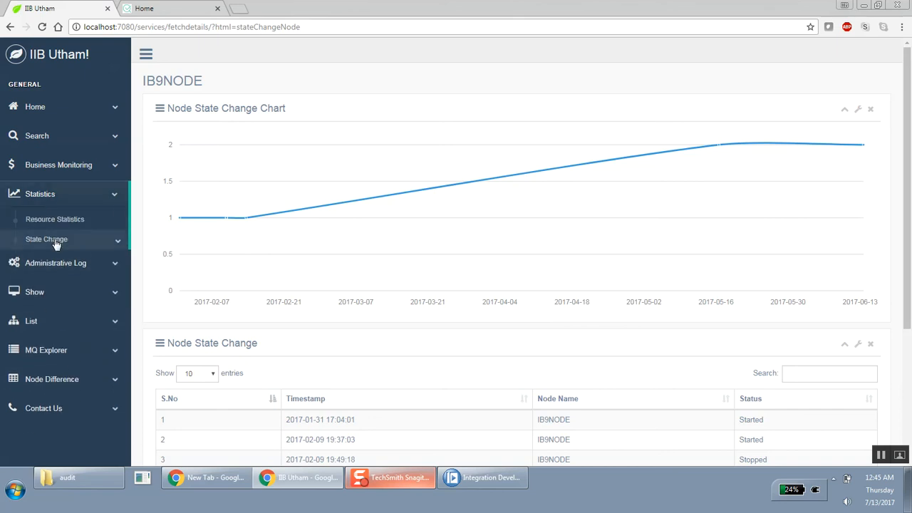
{"action": "left_click", "coordinate": [56, 239]}
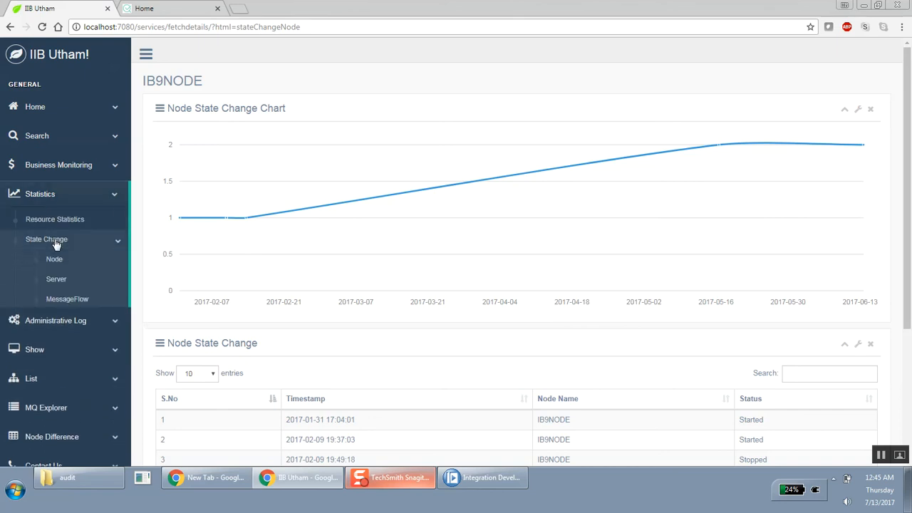
{"action": "left_click", "coordinate": [56, 280]}
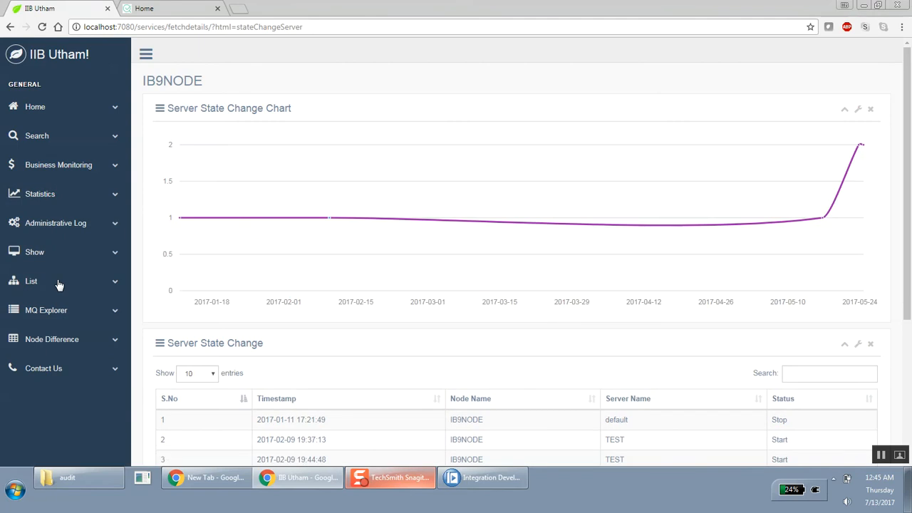
- Open the message flow state change statistics and look through the chart and the table of flow states
{"action": "left_click", "coordinate": [43, 196]}
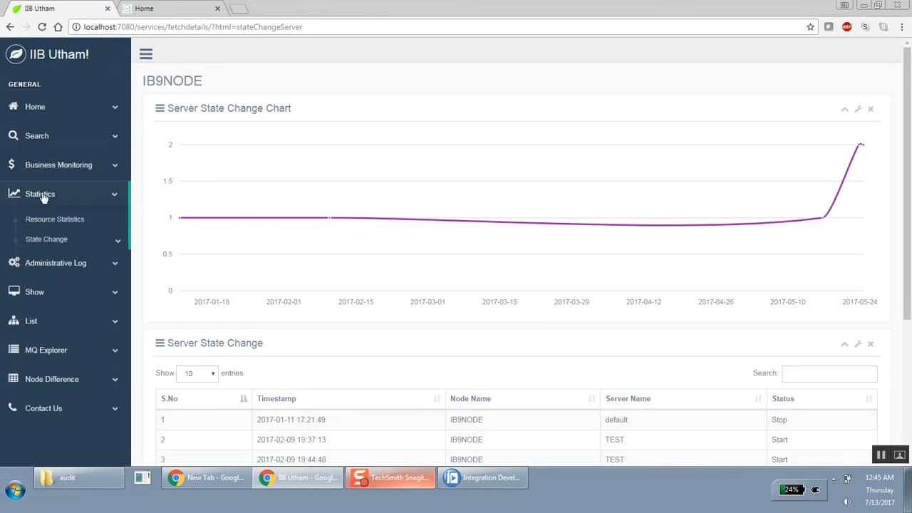
{"action": "left_click", "coordinate": [48, 241]}
{"action": "left_click", "coordinate": [60, 300]}
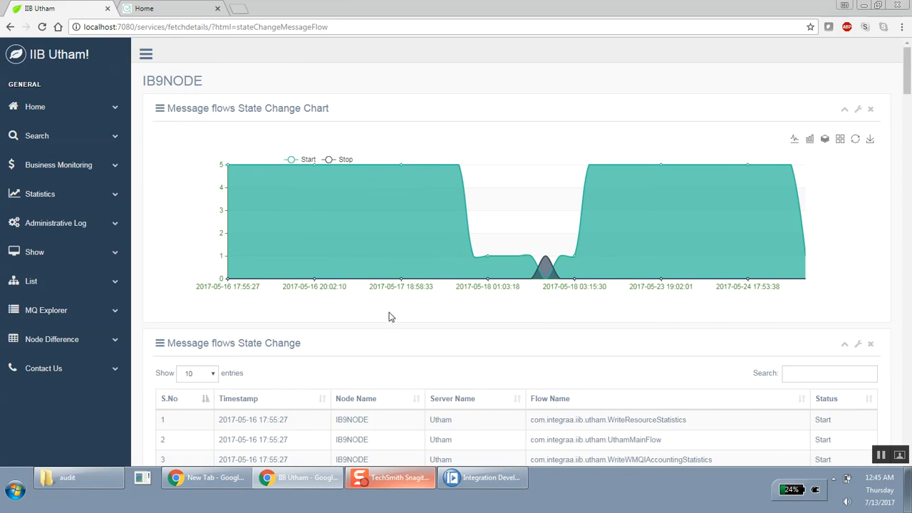
{"action": "scroll", "coordinate": [389, 317], "scroll_direction": "down", "scroll_amount": 3}
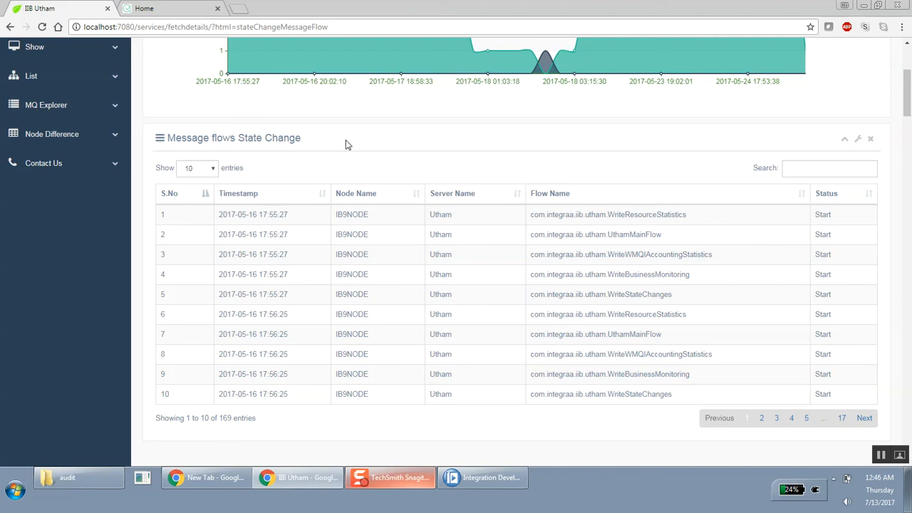
{"action": "scroll", "coordinate": [346, 145], "scroll_direction": "up", "scroll_amount": 3}
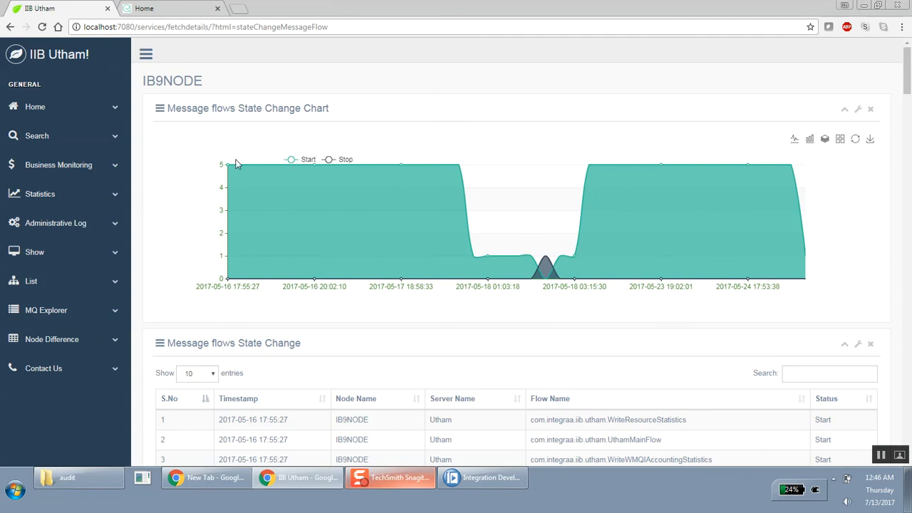
- Open the administrative System Log and view its activity charts and the Administrative Log History
{"action": "left_click", "coordinate": [48, 195]}
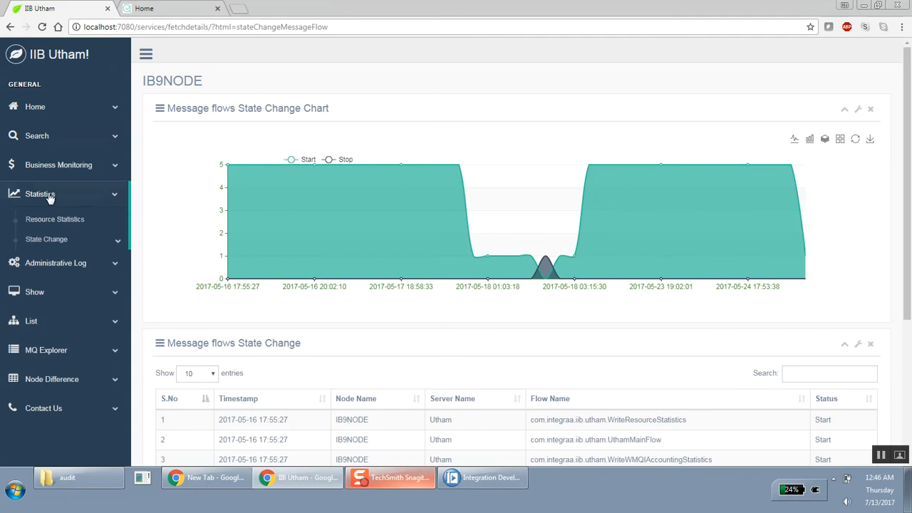
{"action": "left_click", "coordinate": [50, 196]}
{"action": "left_click", "coordinate": [51, 227]}
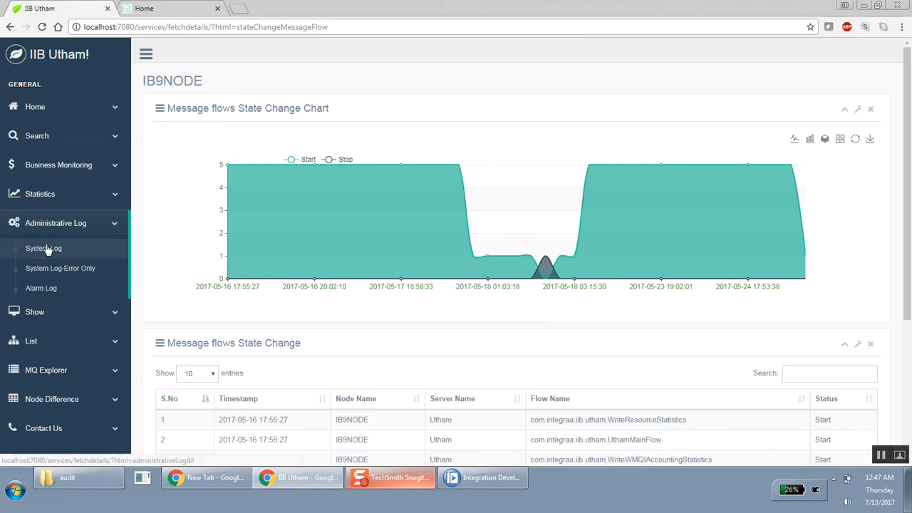
{"action": "left_click", "coordinate": [45, 248]}
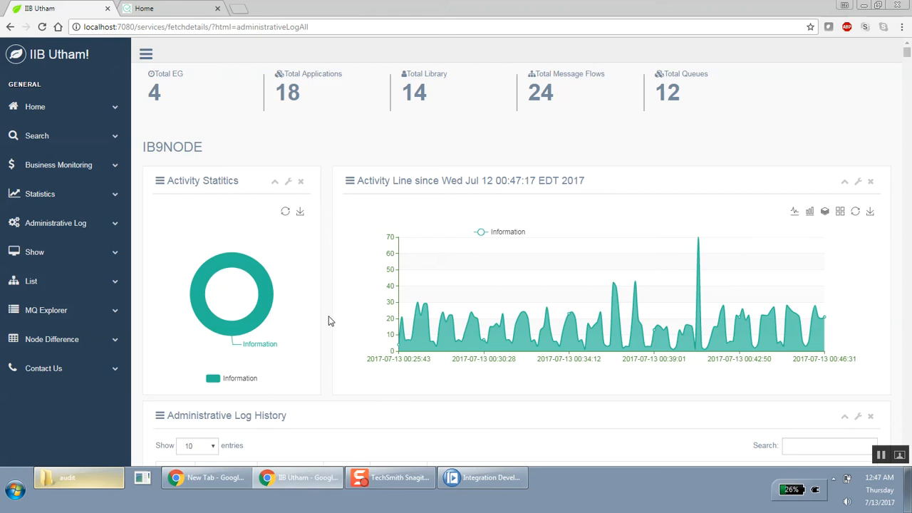
{"action": "scroll", "coordinate": [328, 321], "scroll_direction": "down", "scroll_amount": 2}
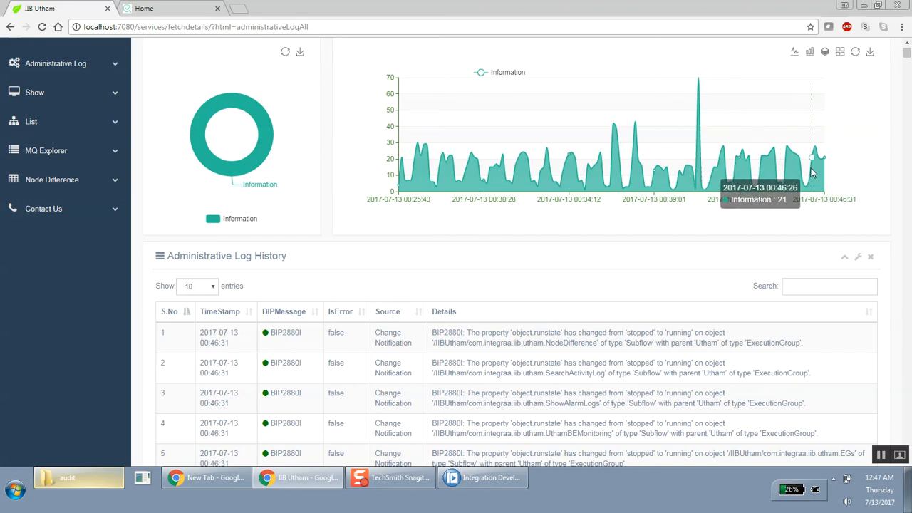
- Display the administrative log's Activity Line chart as bars, and switch it back to a line chart
{"action": "left_click", "coordinate": [810, 57]}
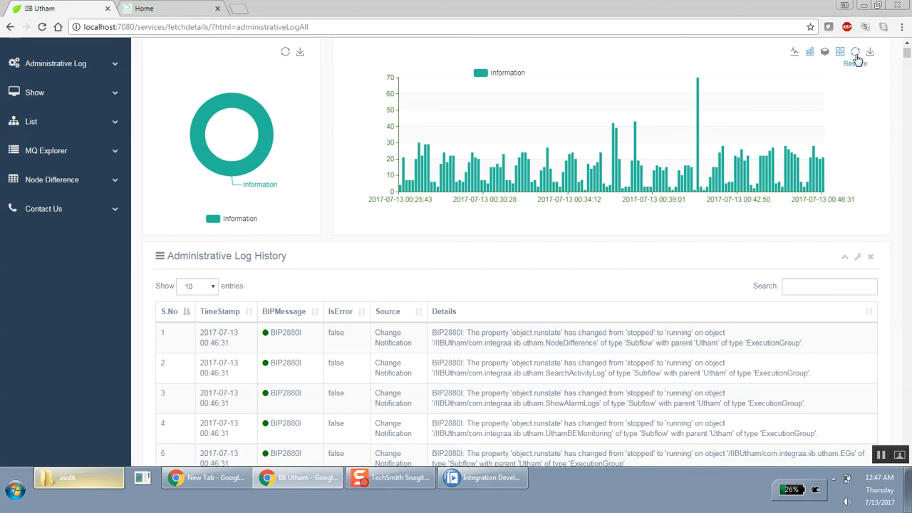
{"action": "left_click", "coordinate": [795, 55]}
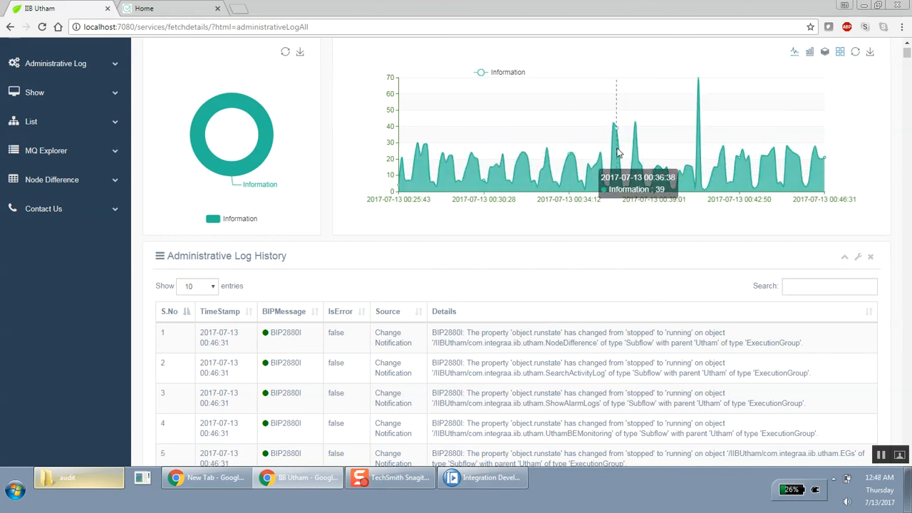
{"action": "right_click", "coordinate": [726, 68]}
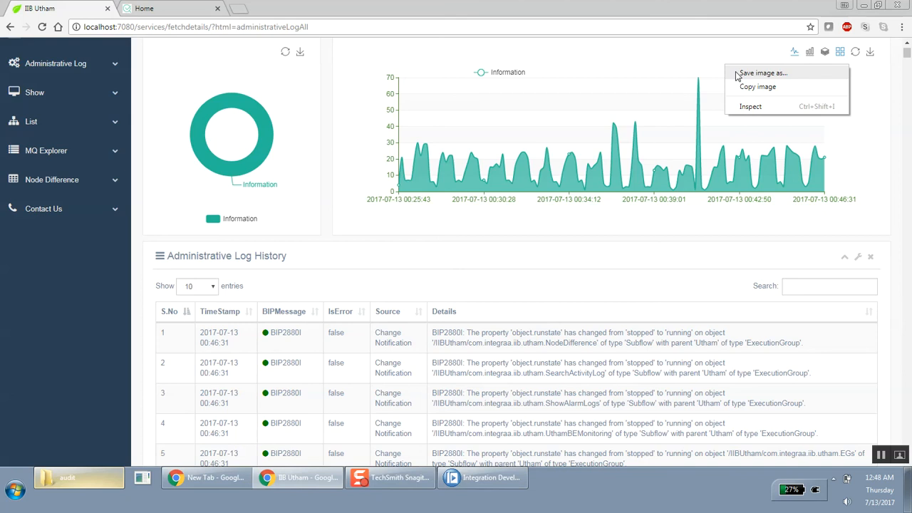
{"action": "left_click", "coordinate": [560, 254]}
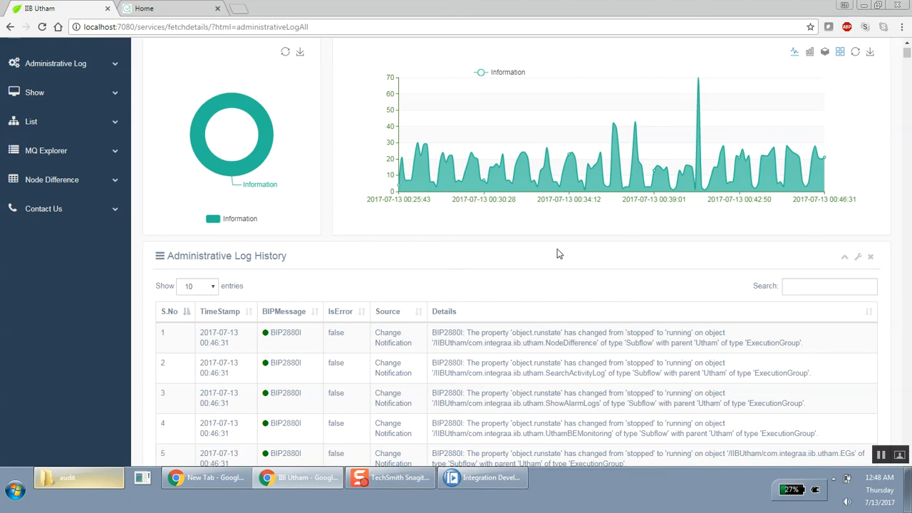
- Look through the Administrative Log History table, including its last page of entries
{"action": "scroll", "coordinate": [559, 253], "scroll_direction": "down", "scroll_amount": 3}
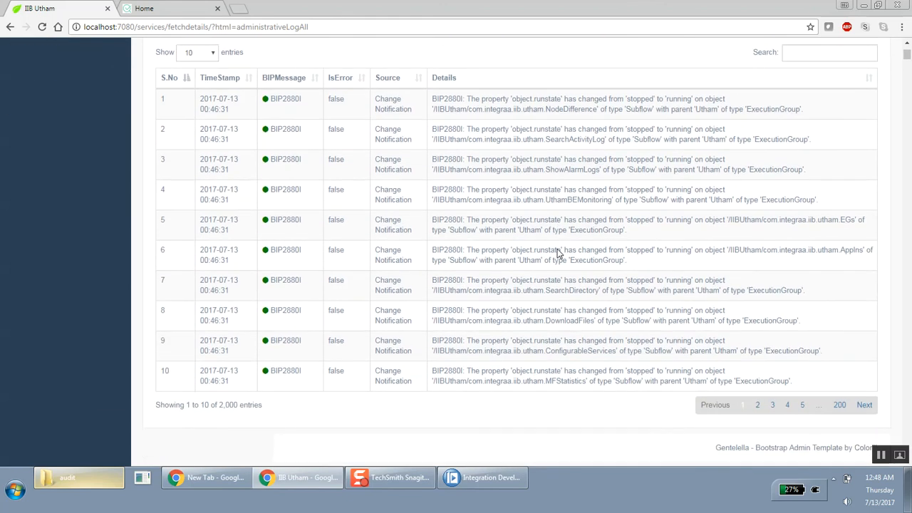
{"action": "scroll", "coordinate": [559, 254], "scroll_direction": "down", "scroll_amount": 1}
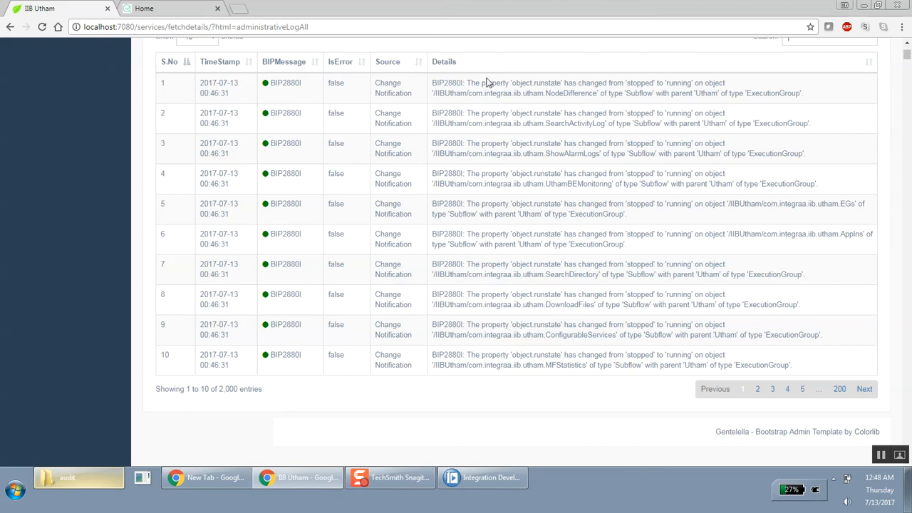
{"action": "left_click", "coordinate": [839, 389]}
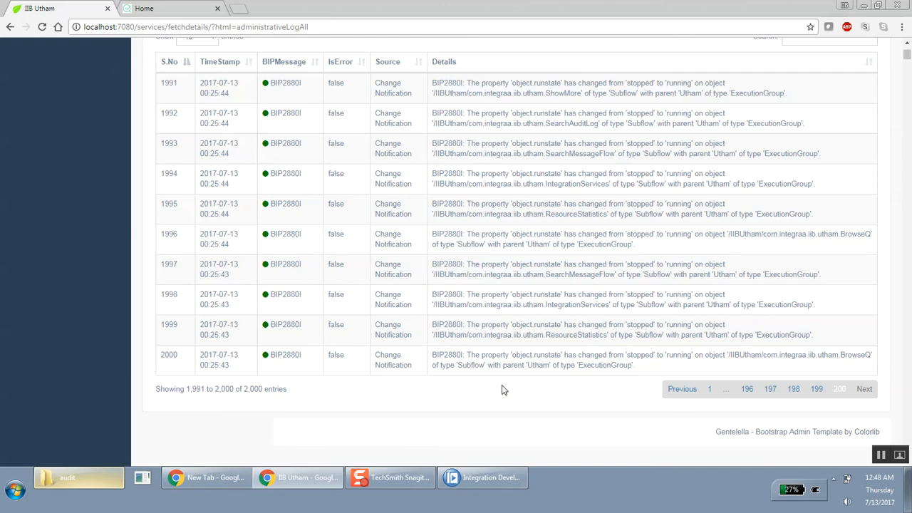
{"action": "scroll", "coordinate": [502, 389], "scroll_direction": "up", "scroll_amount": 10}
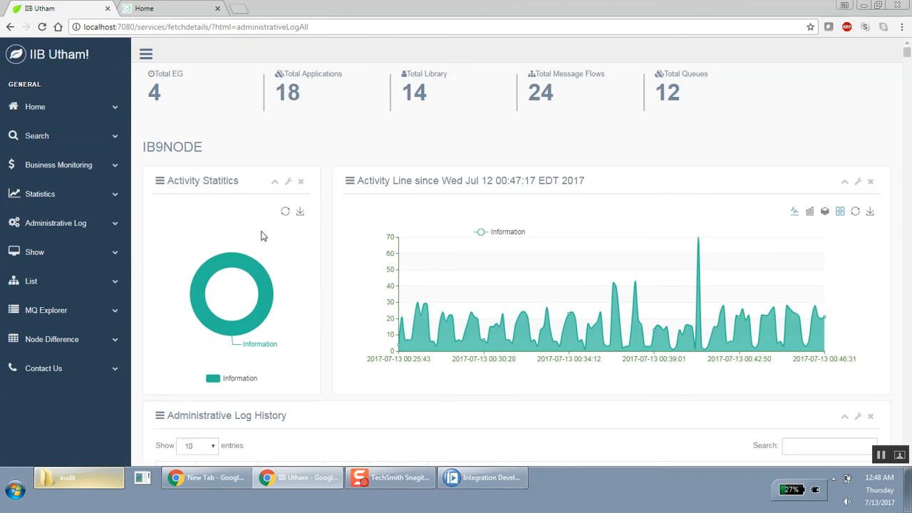
- Open the administrative System Log-Error Only page and view its error summary and Administrative Log History
{"action": "left_click", "coordinate": [64, 199]}
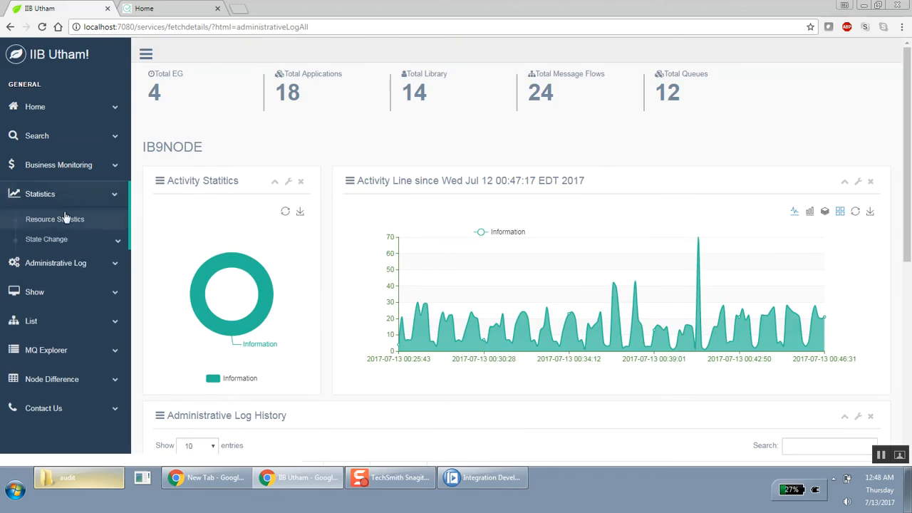
{"action": "left_click", "coordinate": [61, 263]}
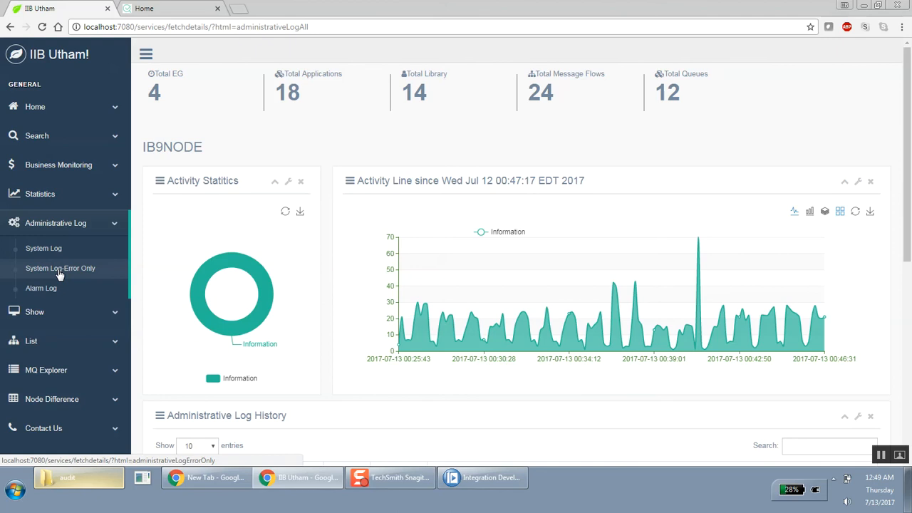
{"action": "left_click", "coordinate": [58, 271]}
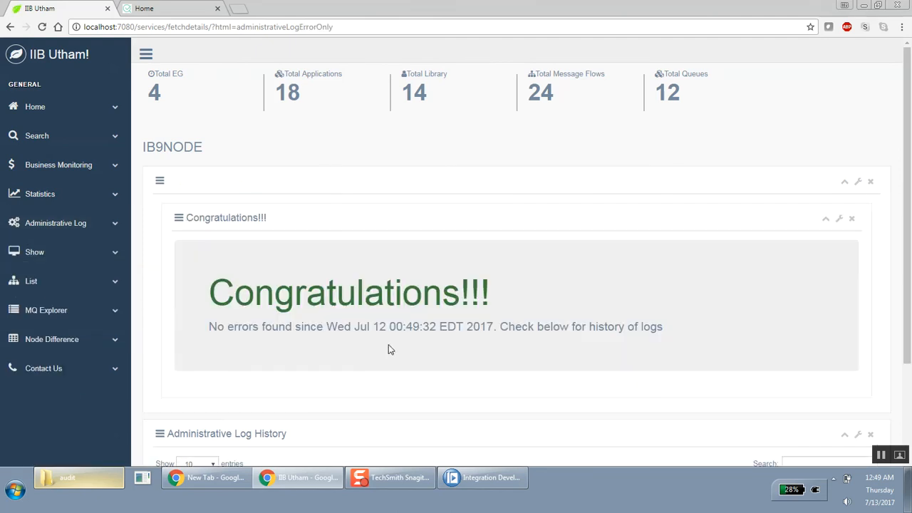
{"action": "scroll", "coordinate": [388, 345], "scroll_direction": "down", "scroll_amount": 3}
{"action": "scroll", "coordinate": [389, 350], "scroll_direction": "up", "scroll_amount": 2}
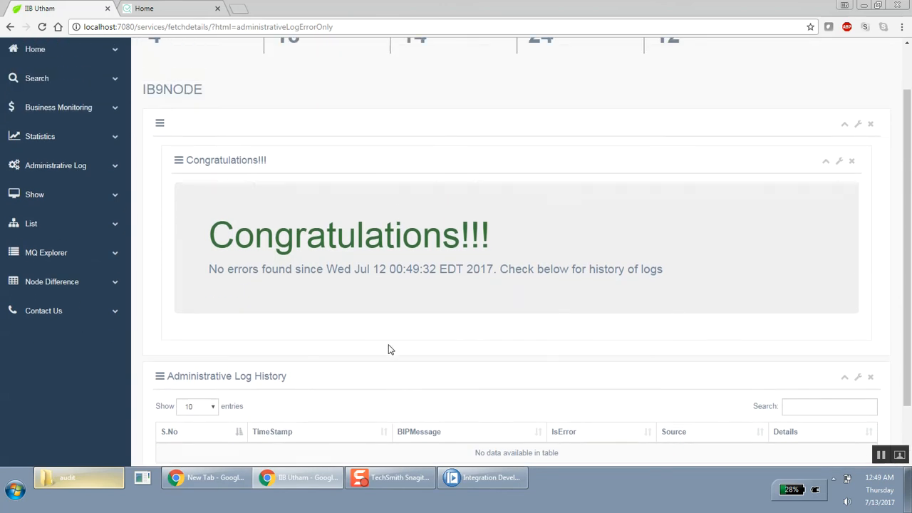
{"action": "scroll", "coordinate": [389, 350], "scroll_direction": "up", "scroll_amount": 1}
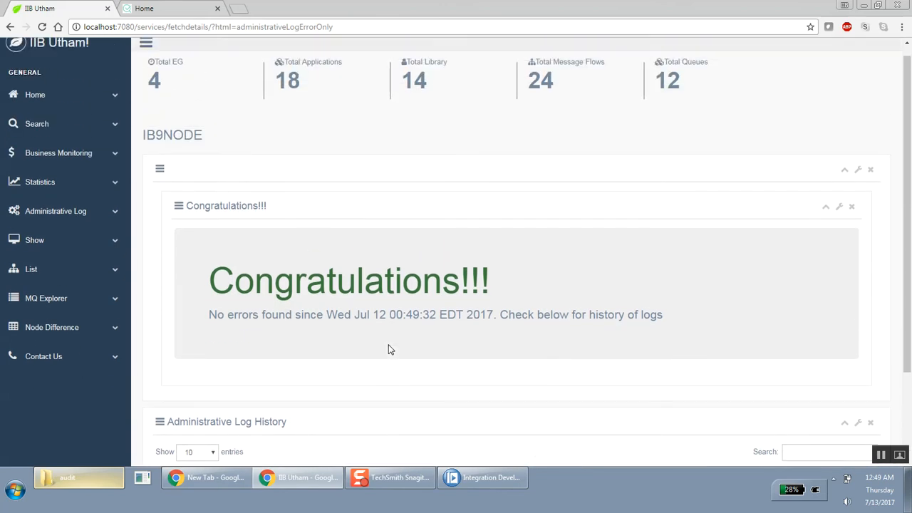
{"action": "scroll", "coordinate": [388, 349], "scroll_direction": "down", "scroll_amount": 2}
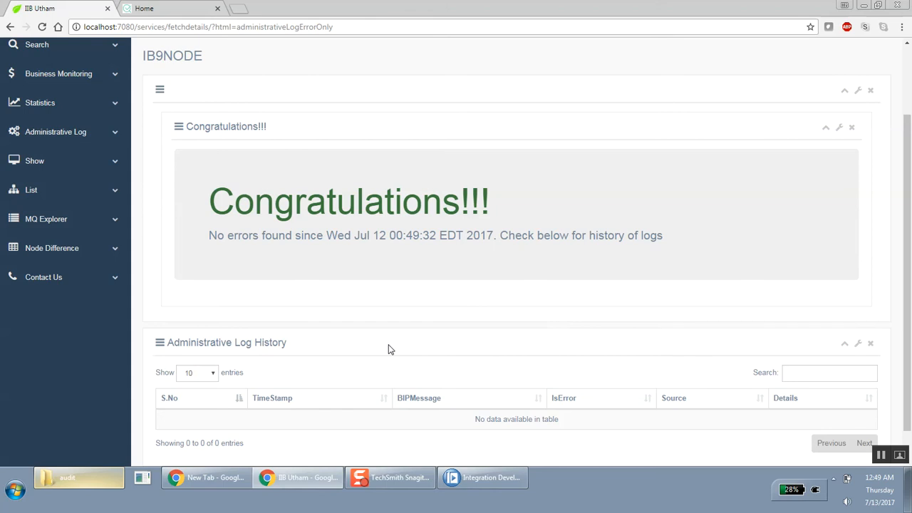
{"action": "scroll", "coordinate": [388, 349], "scroll_direction": "up", "scroll_amount": 1}
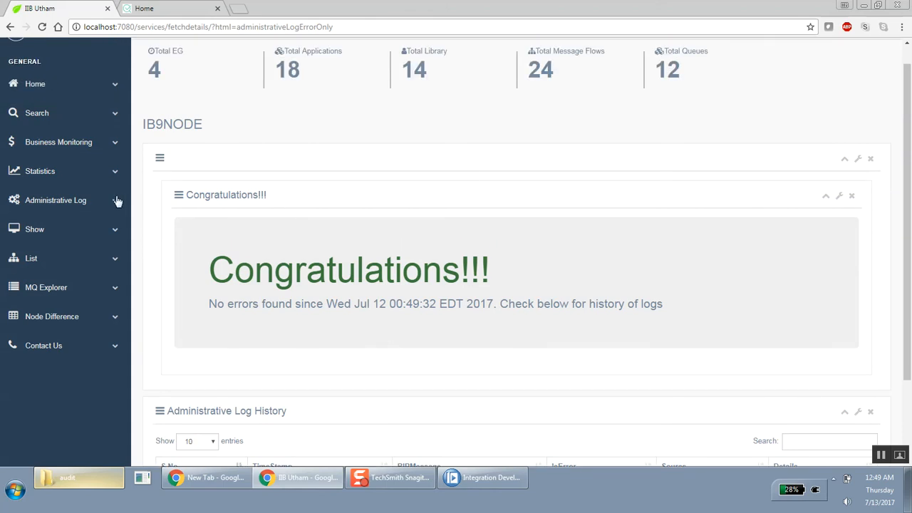
- Open the administrative Alarm Log and search alarm logs from 07/13/2017 to 07/13/2017
{"action": "left_click", "coordinate": [77, 202]}
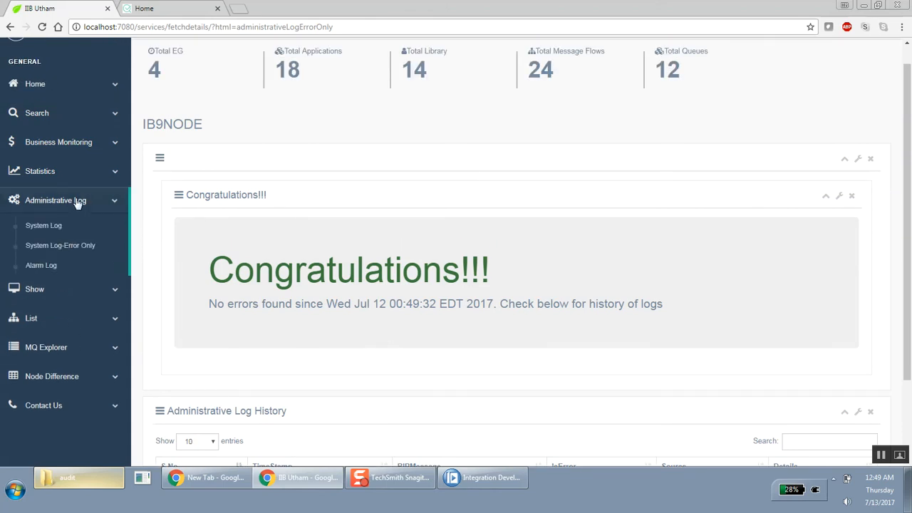
{"action": "left_click", "coordinate": [43, 266]}
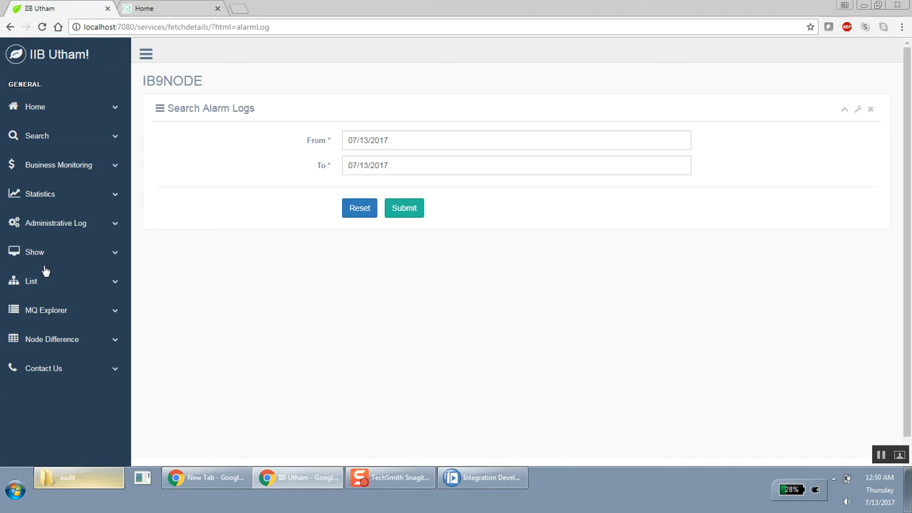
{"action": "left_click", "coordinate": [410, 217]}
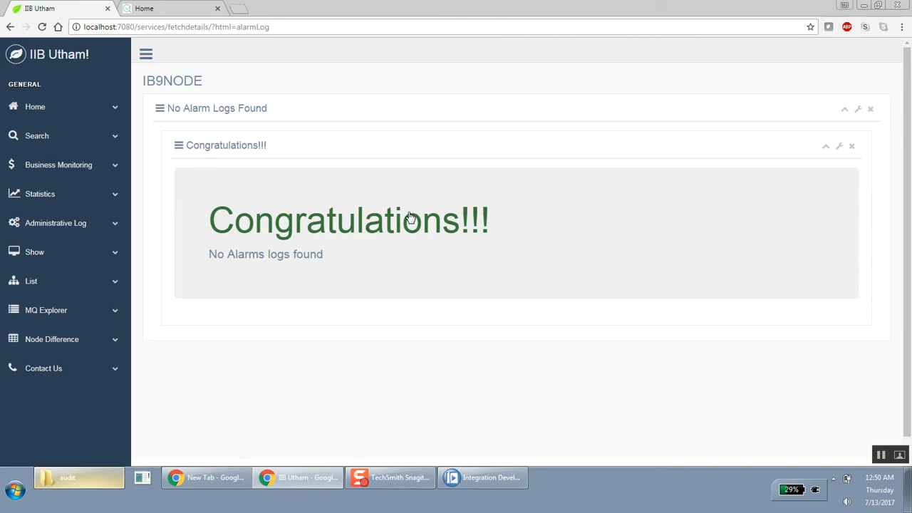
- Refresh the alarm log results page and go back to the alarm log search form
{"action": "left_click", "coordinate": [859, 111]}
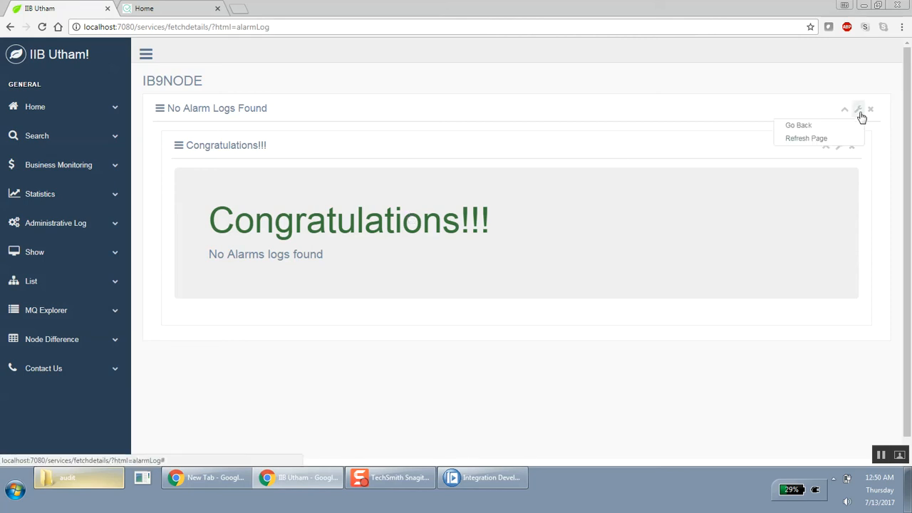
{"action": "left_click", "coordinate": [804, 140]}
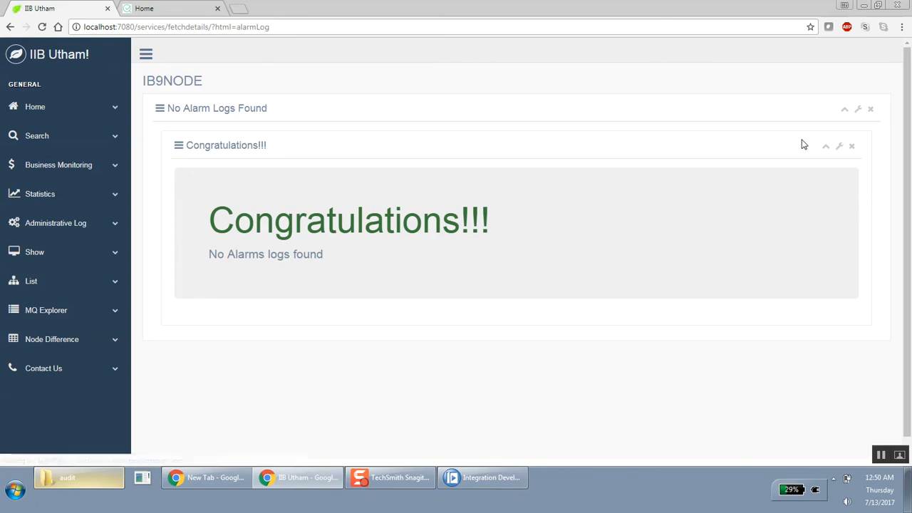
{"action": "left_click", "coordinate": [860, 111]}
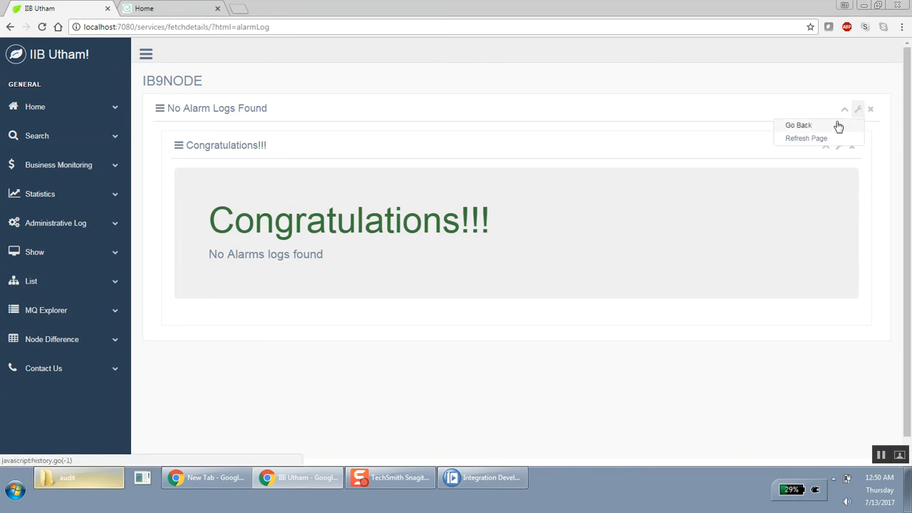
{"action": "left_click", "coordinate": [839, 126]}
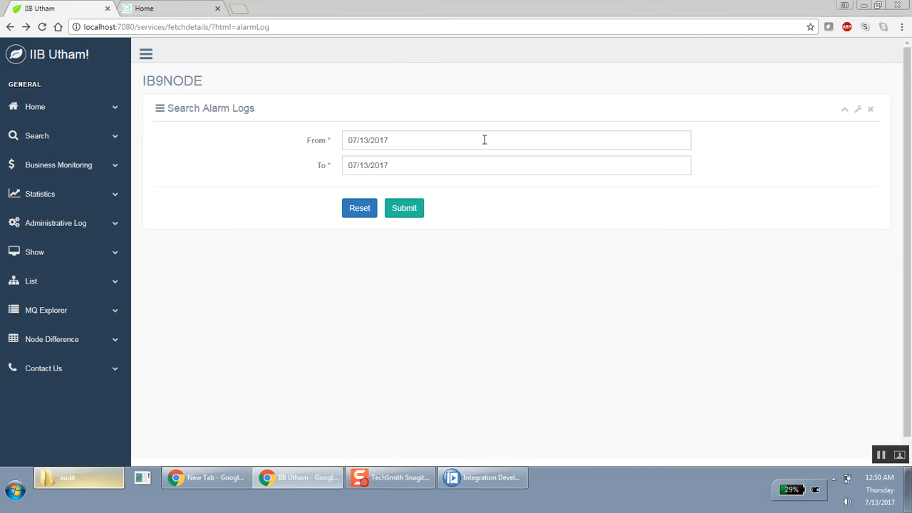
- Set the alarm log search's From date to 07/13/2016 and run the search
{"action": "left_click", "coordinate": [485, 140]}
{"action": "key", "text": "BackSpace"}
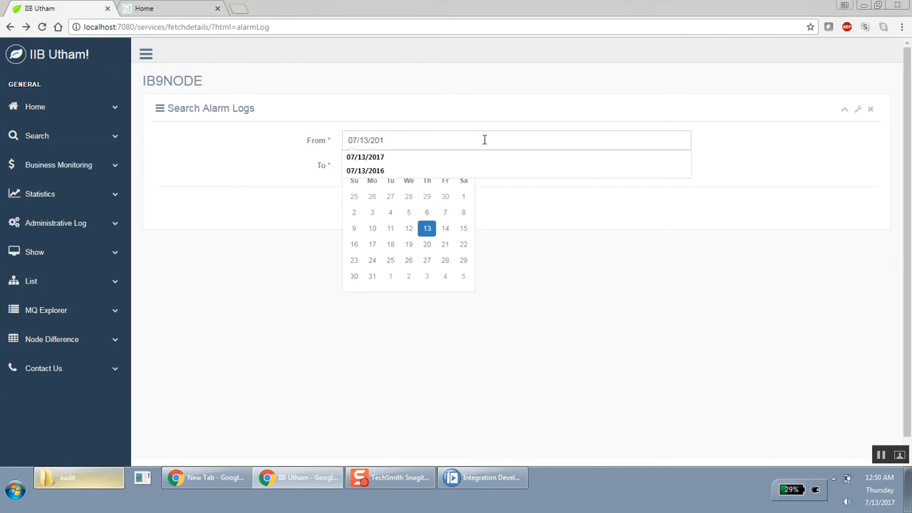
{"action": "type", "text": "6"}
{"action": "left_click", "coordinate": [414, 228]}
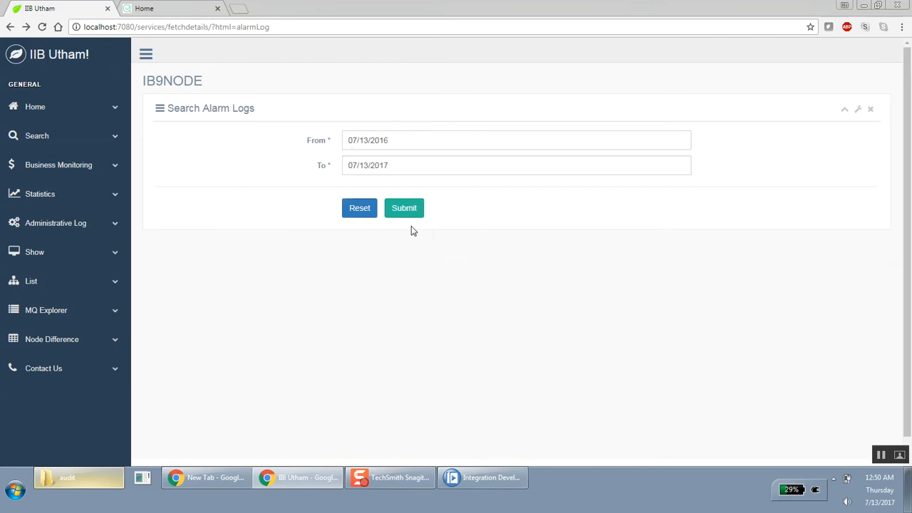
{"action": "left_click", "coordinate": [413, 212]}
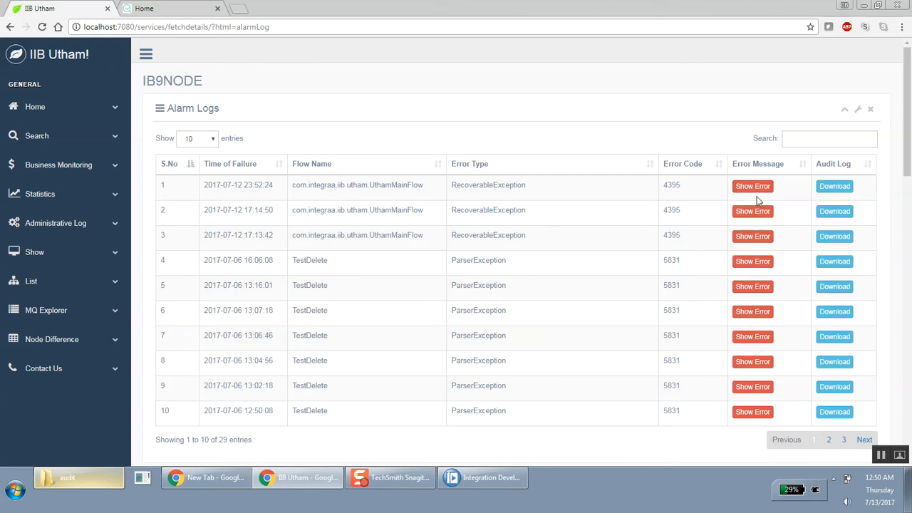
{"action": "left_click", "coordinate": [756, 289]}
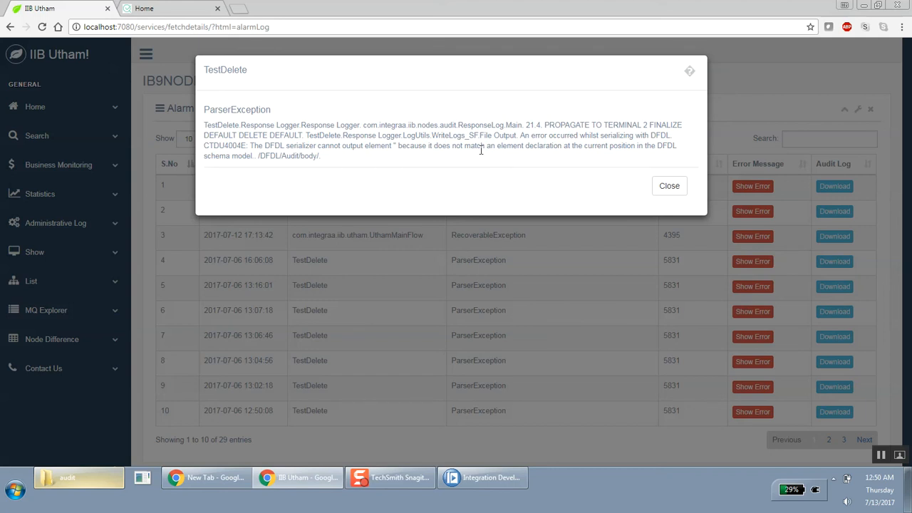
{"action": "left_click", "coordinate": [666, 187]}
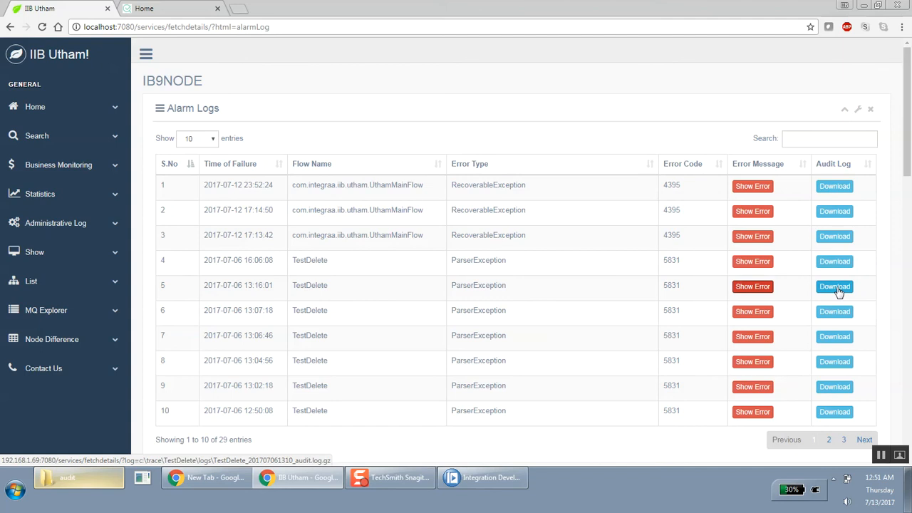
{"action": "left_click", "coordinate": [837, 291]}
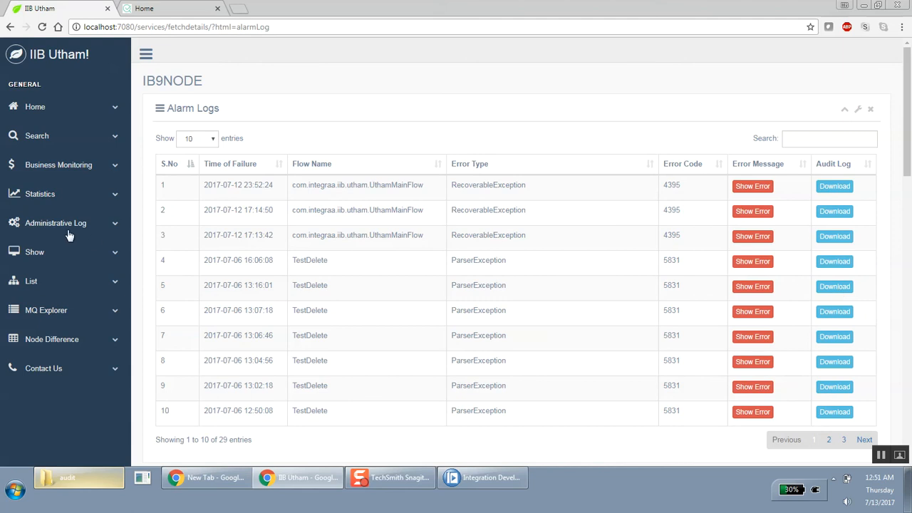
- Review the Show options, refresh the page, and open the Recently Deployed Flows search form
{"action": "left_click", "coordinate": [44, 261]}
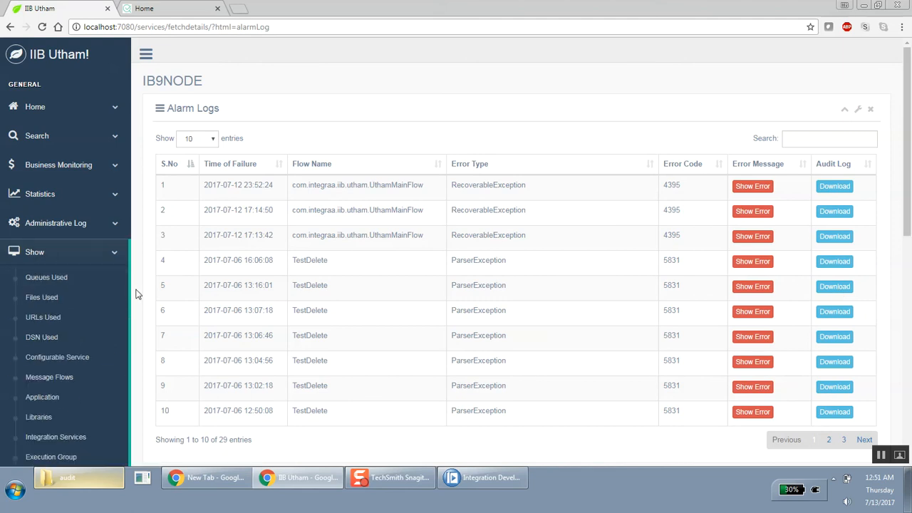
{"action": "scroll", "coordinate": [138, 295], "scroll_direction": "down", "scroll_amount": 2}
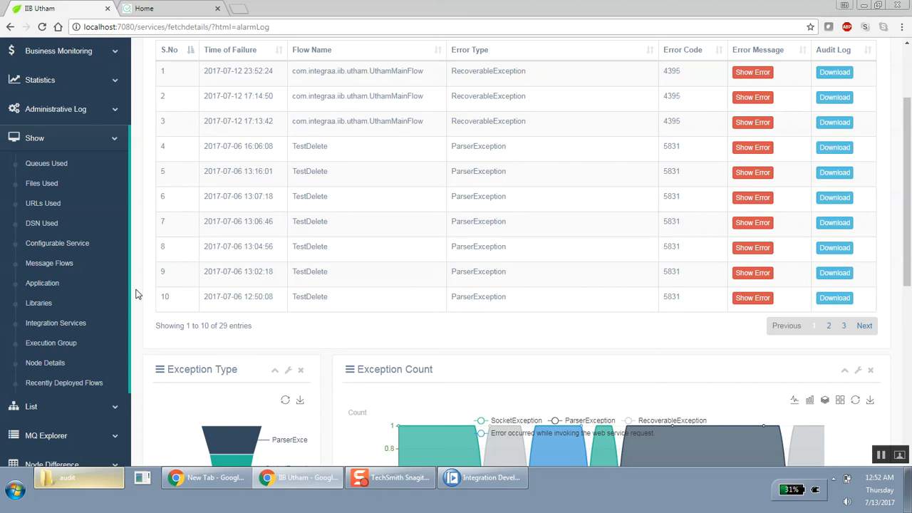
{"action": "key", "text": "F5"}
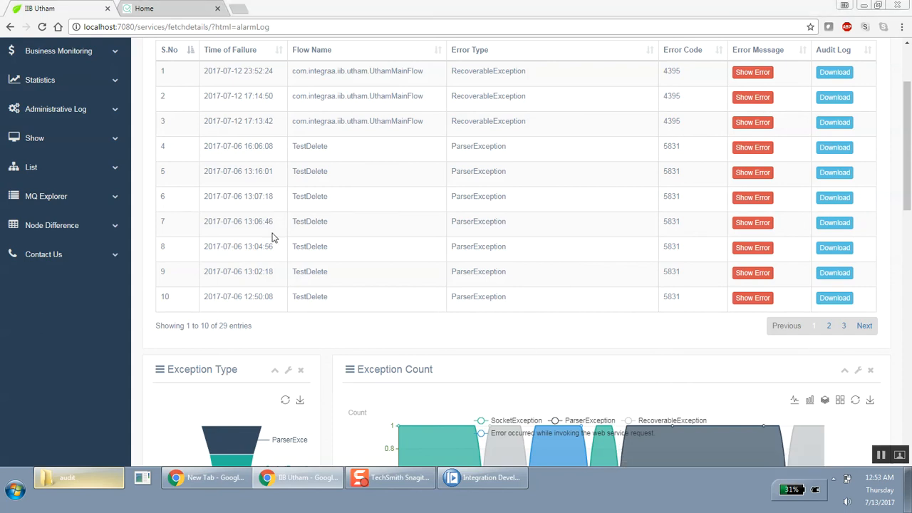
{"action": "left_click", "coordinate": [53, 138]}
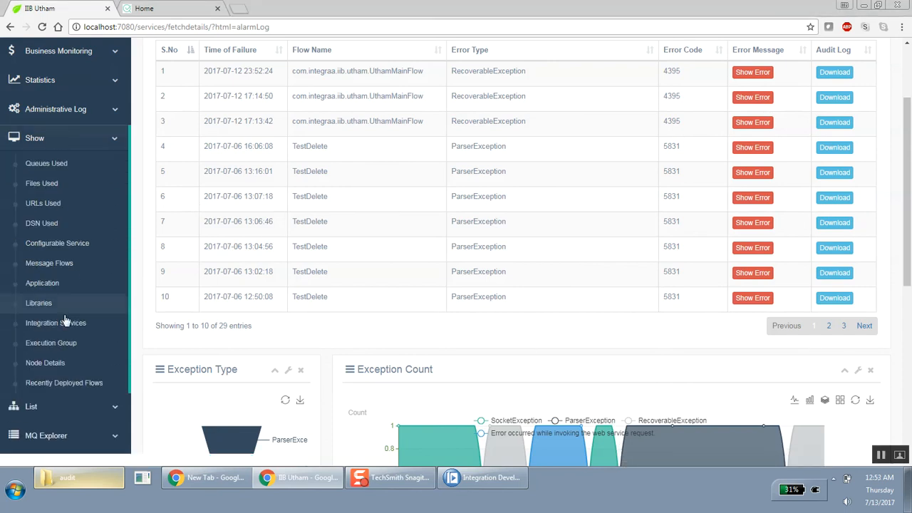
{"action": "left_click", "coordinate": [69, 383]}
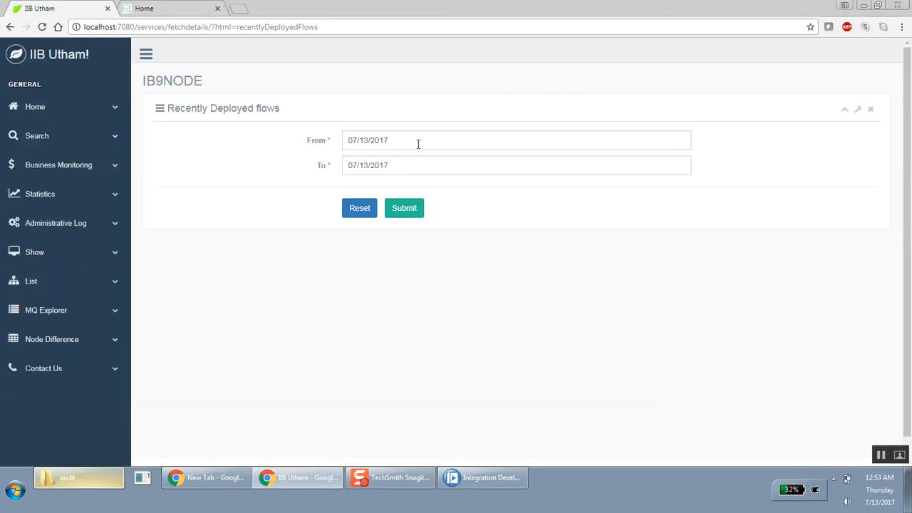
- Search for flows deployed from 07/13/2016 to 07/13/2017 and look through the resulting table
{"action": "left_click", "coordinate": [419, 143]}
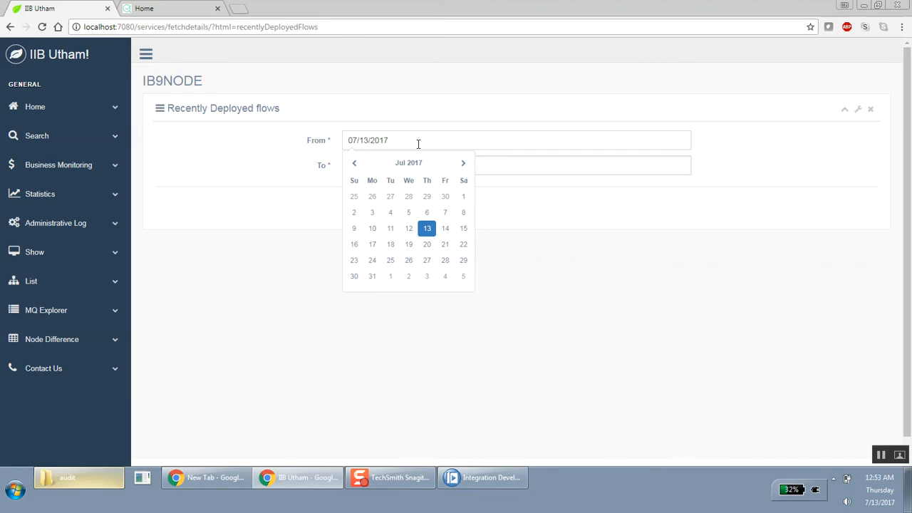
{"action": "key", "text": "BackSpace"}
{"action": "type", "text": "6"}
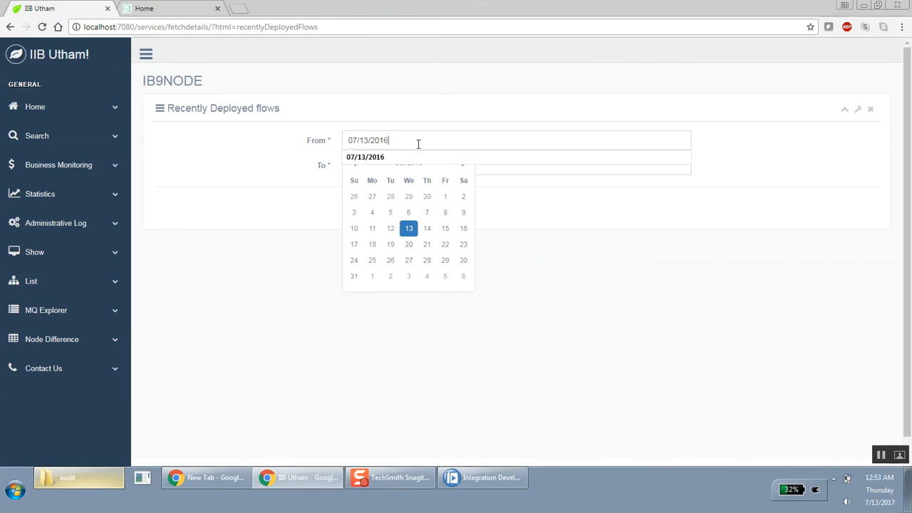
{"action": "left_click", "coordinate": [409, 229]}
{"action": "left_click", "coordinate": [410, 218]}
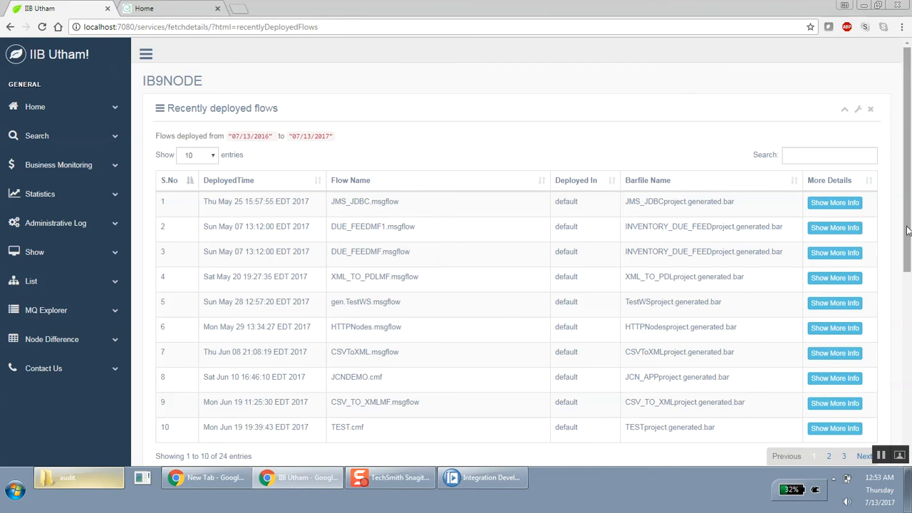
{"action": "mouse_move", "coordinate": [906, 231]}
{"action": "left_mouse_down"}
{"action": "mouse_move", "coordinate": [907, 285]}
{"action": "mouse_move", "coordinate": [907, 240]}
{"action": "left_mouse_up"}
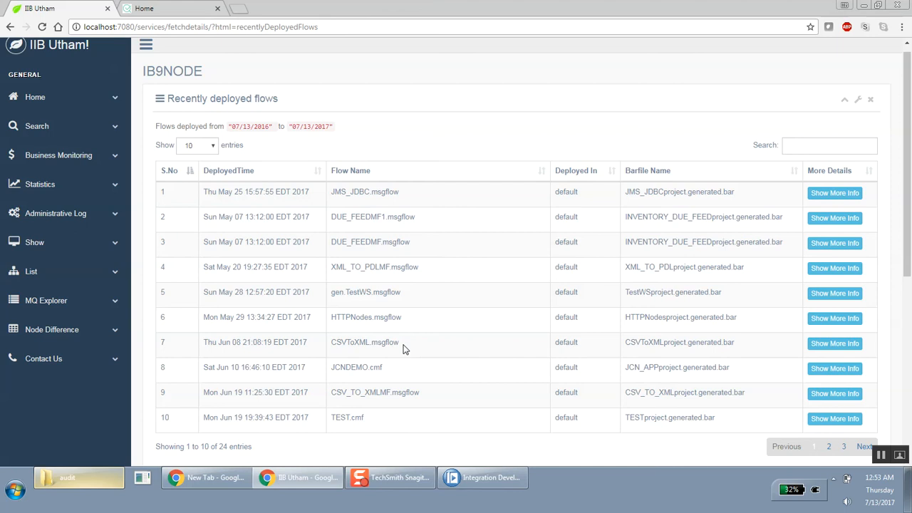
- Show more information for the CSVToXML.msgflow flow and view its detailed properties
{"action": "left_click", "coordinate": [828, 347]}
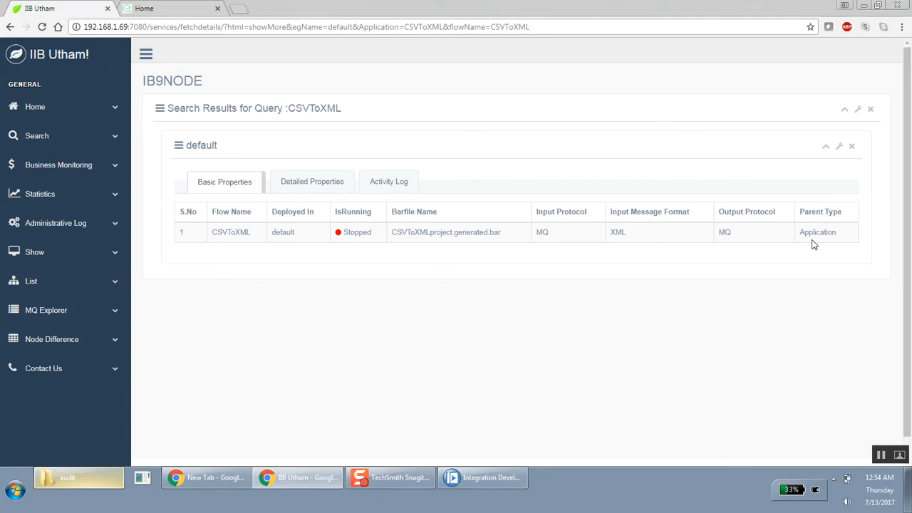
{"action": "left_click", "coordinate": [318, 186]}
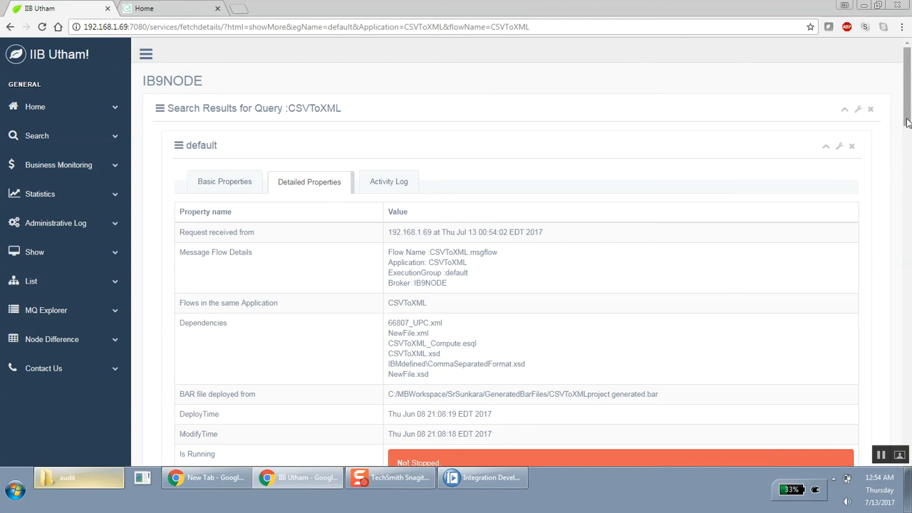
- Examine the nodes used and node connections of the CSVToXML flow, and return to the recently deployed flows list
{"action": "left_click_drag", "start_coordinate": [907, 120], "coordinate": [909, 273]}
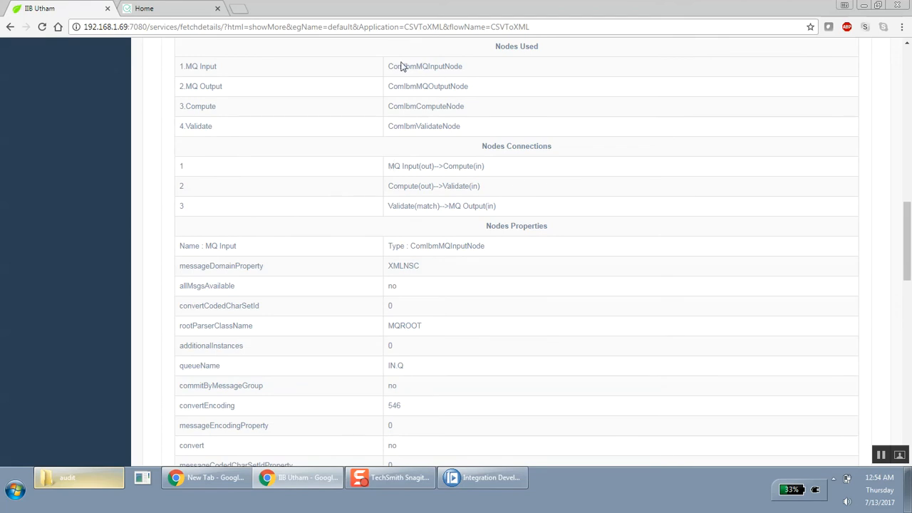
{"action": "left_click_drag", "start_coordinate": [388, 67], "coordinate": [466, 128]}
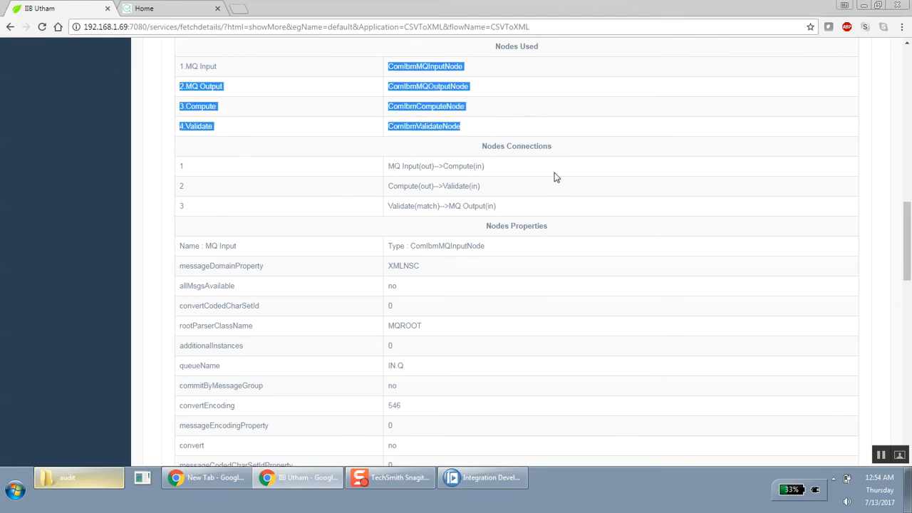
{"action": "left_click_drag", "start_coordinate": [909, 244], "coordinate": [906, 92]}
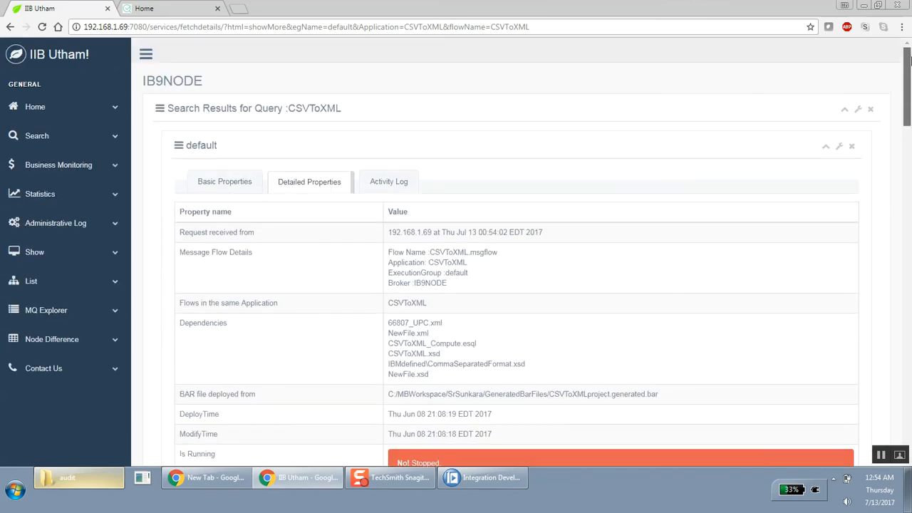
{"action": "left_click", "coordinate": [860, 109]}
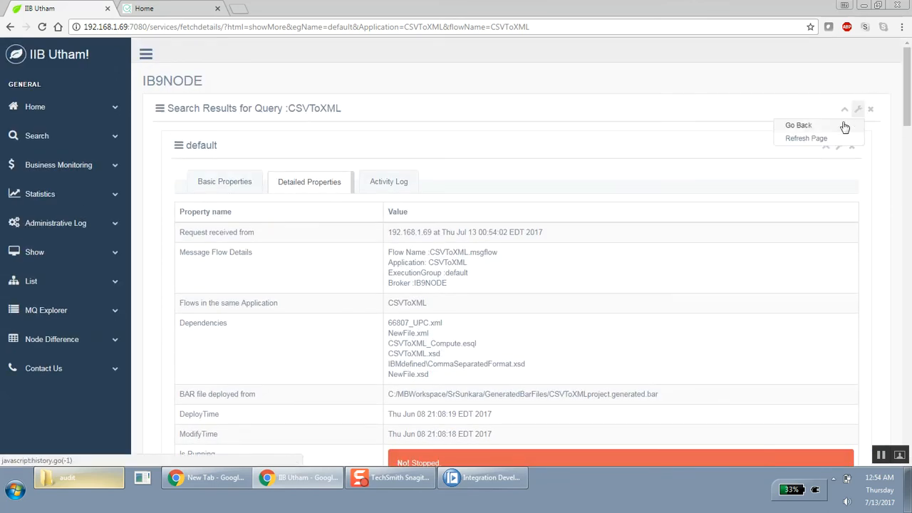
{"action": "left_click", "coordinate": [821, 130]}
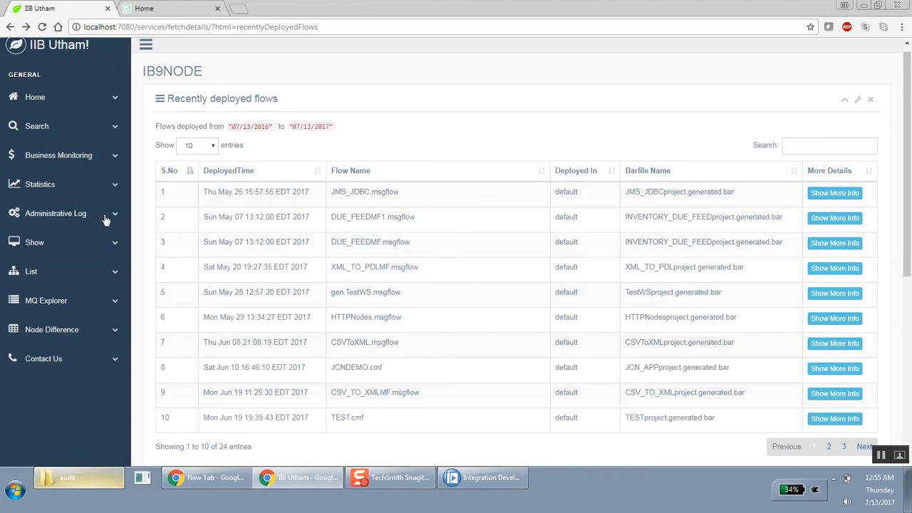
- Show the basic properties of all execution groups and open more information for the default group
{"action": "left_click", "coordinate": [35, 242]}
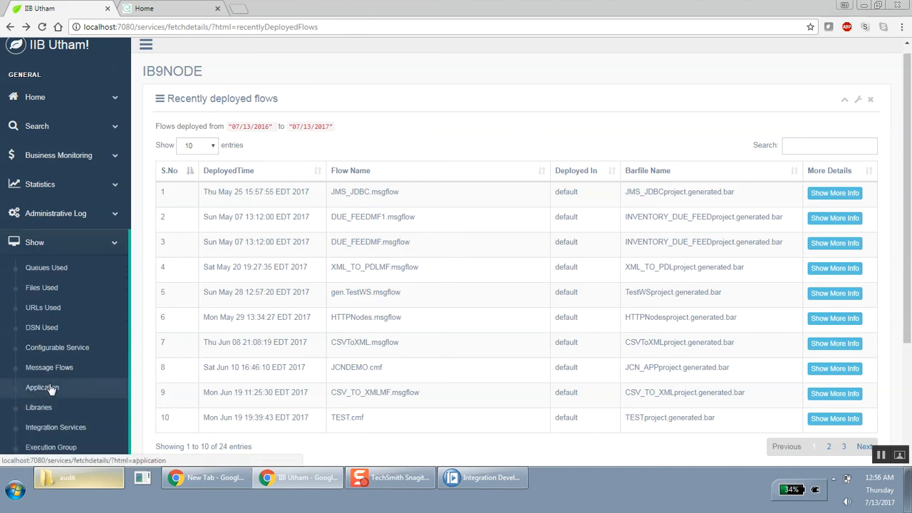
{"action": "left_click", "coordinate": [38, 449]}
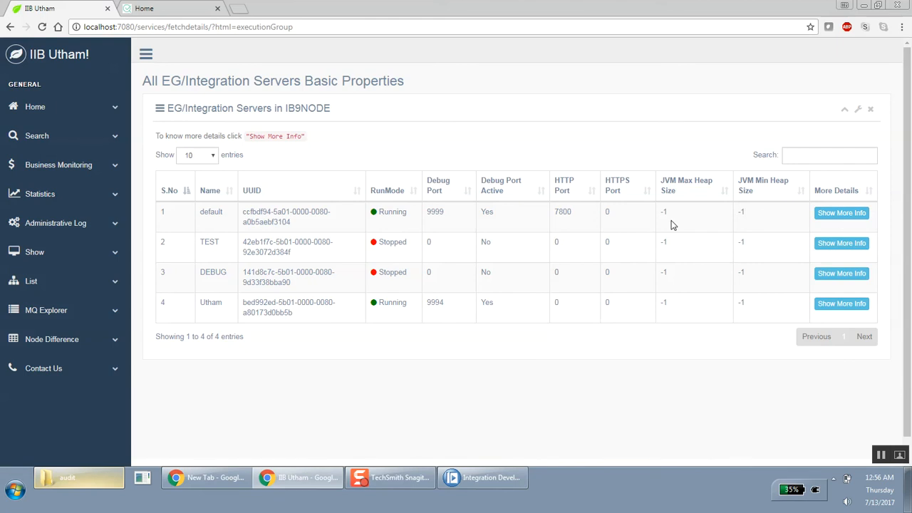
{"action": "left_click", "coordinate": [841, 215]}
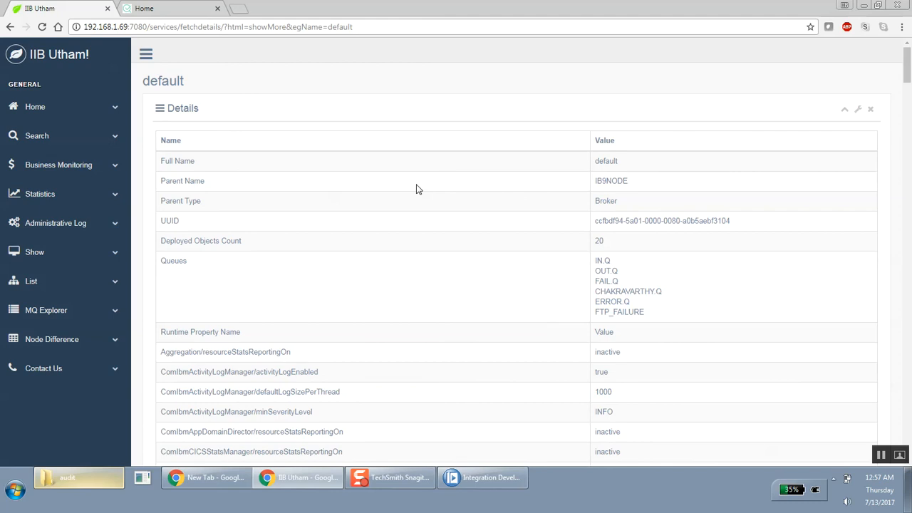
- Read through the default execution group's runtime properties and its application last modified times, and return to the beginning of the details
{"action": "scroll", "coordinate": [418, 189], "scroll_direction": "down", "scroll_amount": 5}
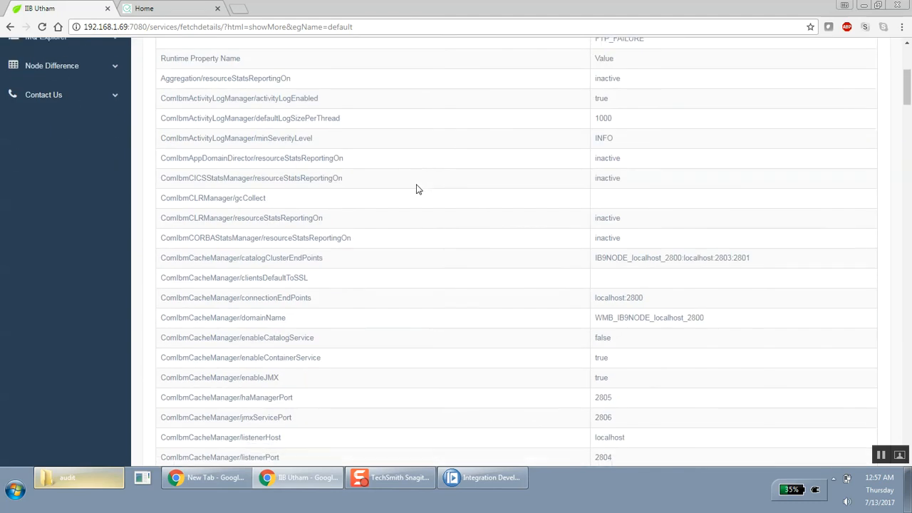
{"action": "scroll", "coordinate": [419, 189], "scroll_direction": "down", "scroll_amount": 2}
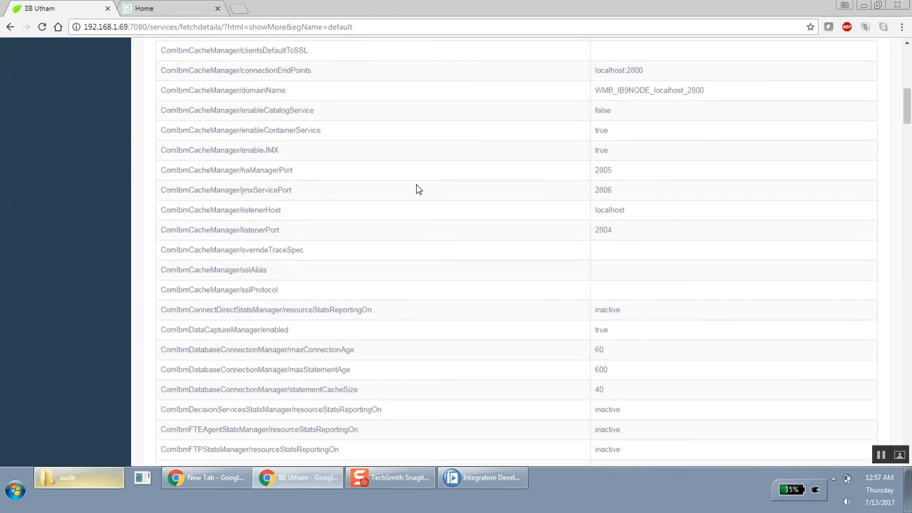
{"action": "scroll", "coordinate": [419, 189], "scroll_direction": "down", "scroll_amount": 6}
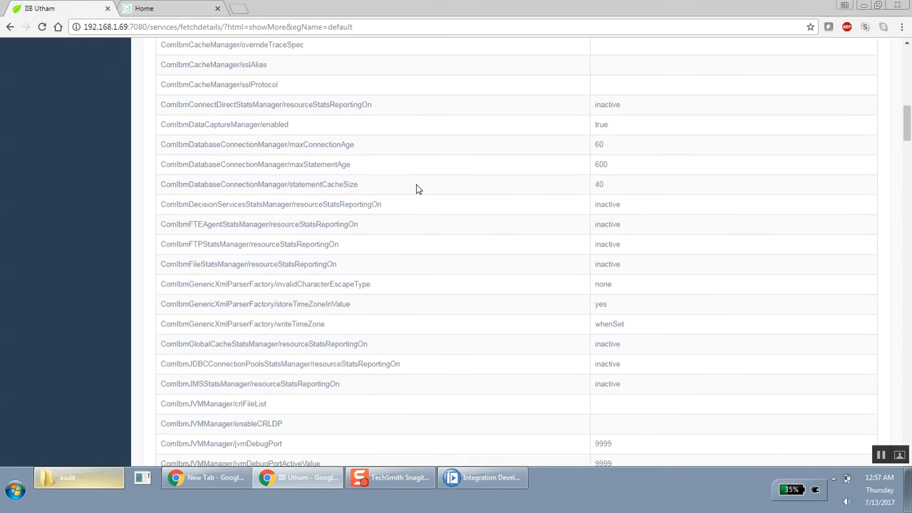
{"action": "scroll", "coordinate": [418, 189], "scroll_direction": "down", "scroll_amount": 6}
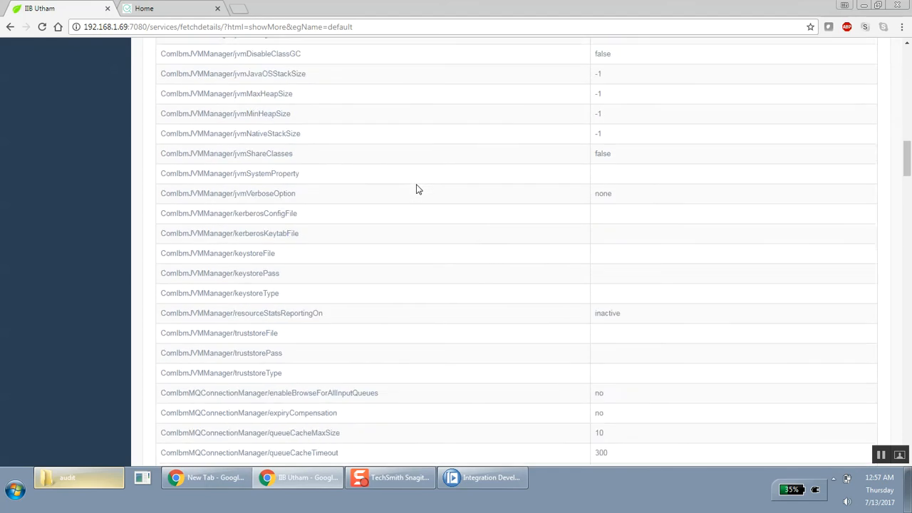
{"action": "scroll", "coordinate": [418, 189], "scroll_direction": "down", "scroll_amount": 5}
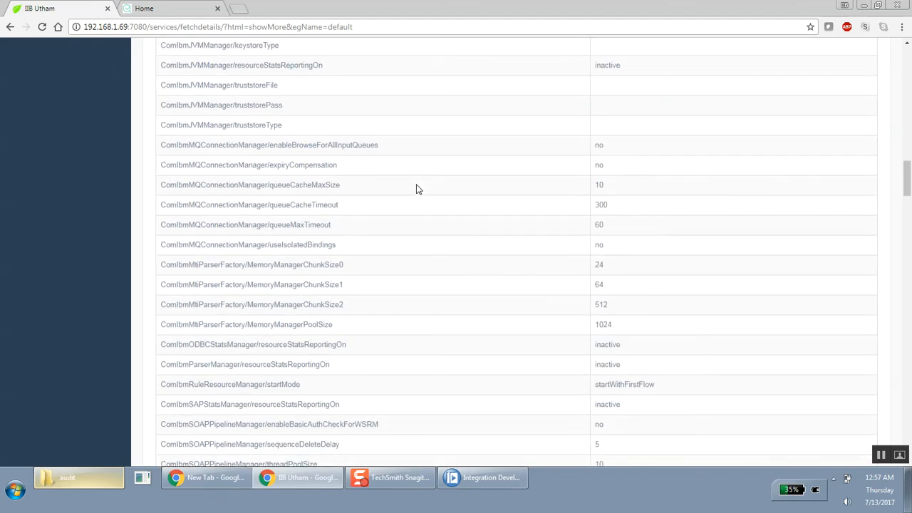
{"action": "scroll", "coordinate": [418, 189], "scroll_direction": "down", "scroll_amount": 7}
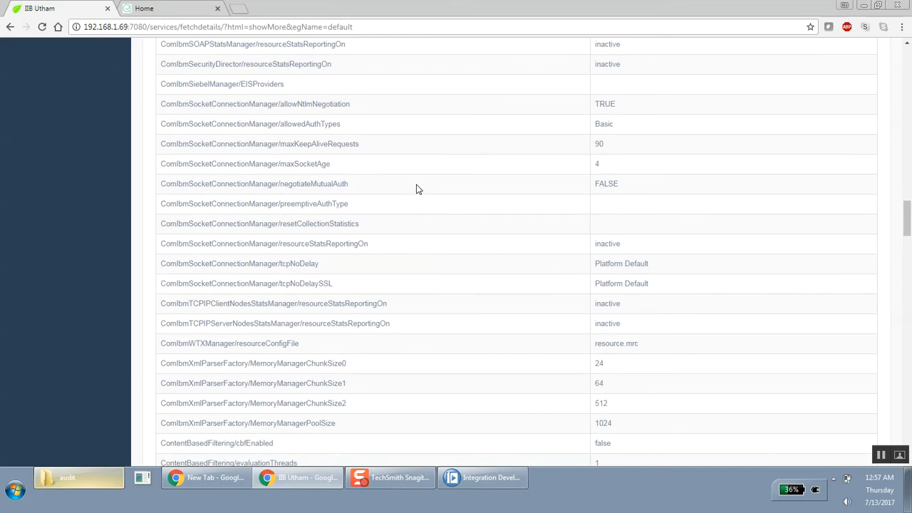
{"action": "scroll", "coordinate": [418, 189], "scroll_direction": "down", "scroll_amount": 6}
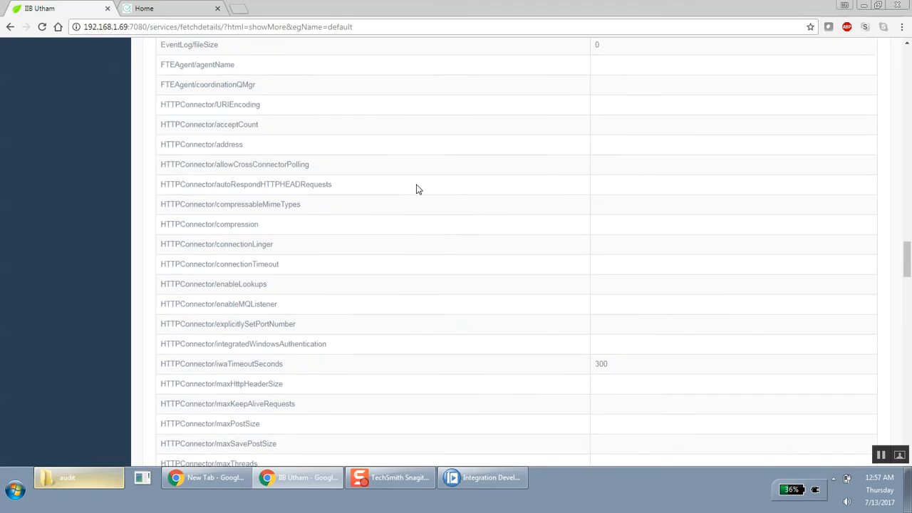
{"action": "scroll", "coordinate": [419, 189], "scroll_direction": "down", "scroll_amount": 8}
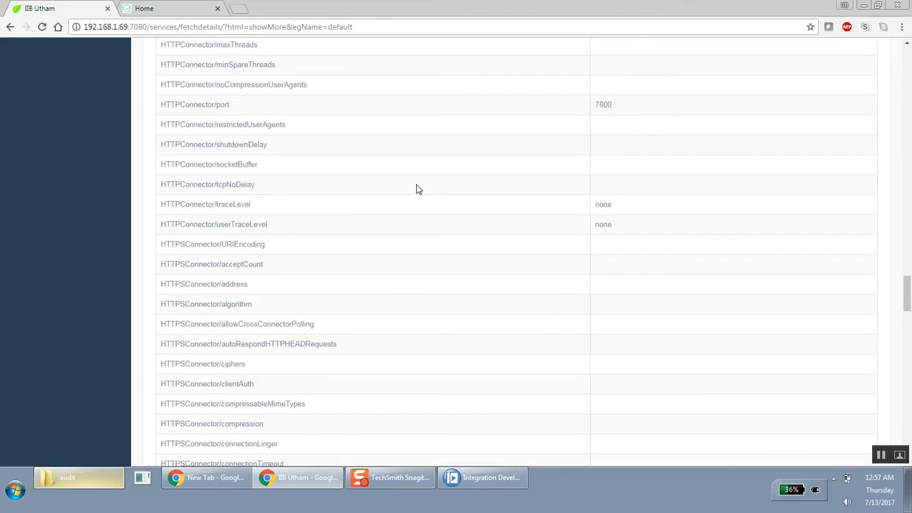
{"action": "scroll", "coordinate": [419, 189], "scroll_direction": "down", "scroll_amount": 5}
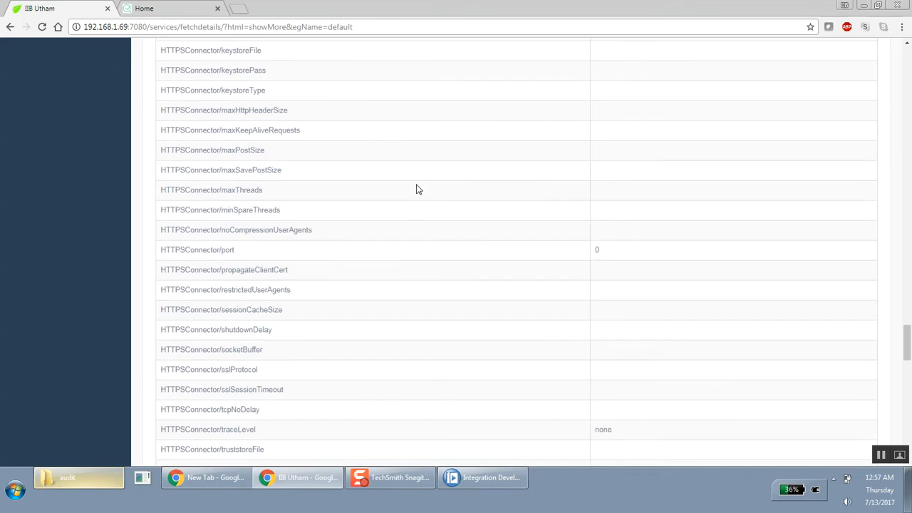
{"action": "scroll", "coordinate": [419, 189], "scroll_direction": "down", "scroll_amount": 10}
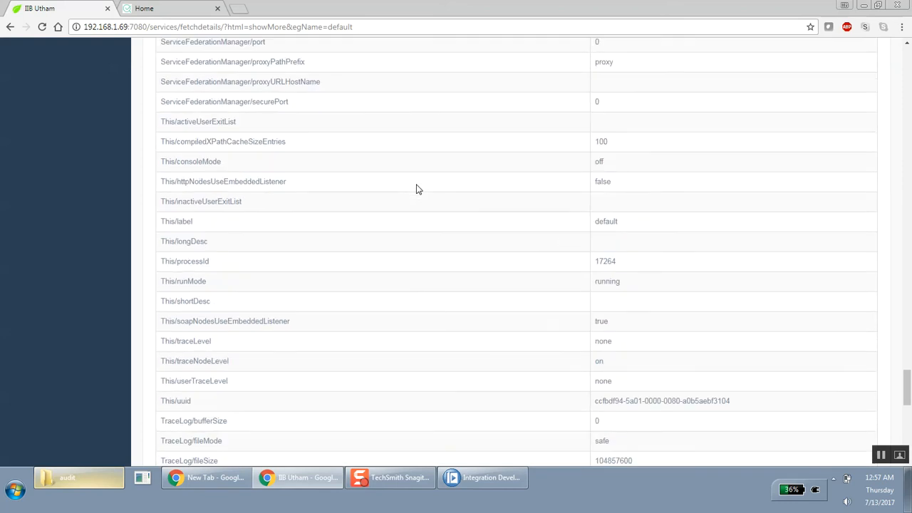
{"action": "scroll", "coordinate": [418, 188], "scroll_direction": "down", "scroll_amount": 4}
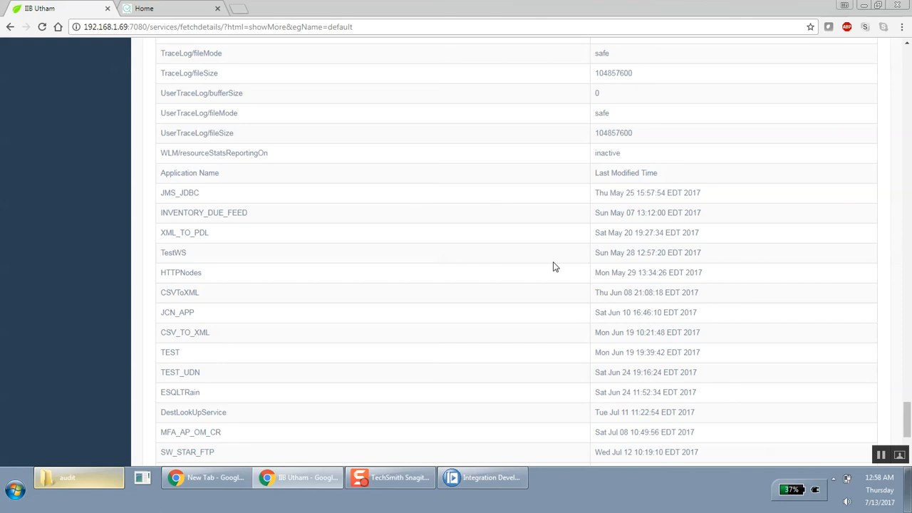
{"action": "left_click_drag", "start_coordinate": [907, 426], "coordinate": [905, 63]}
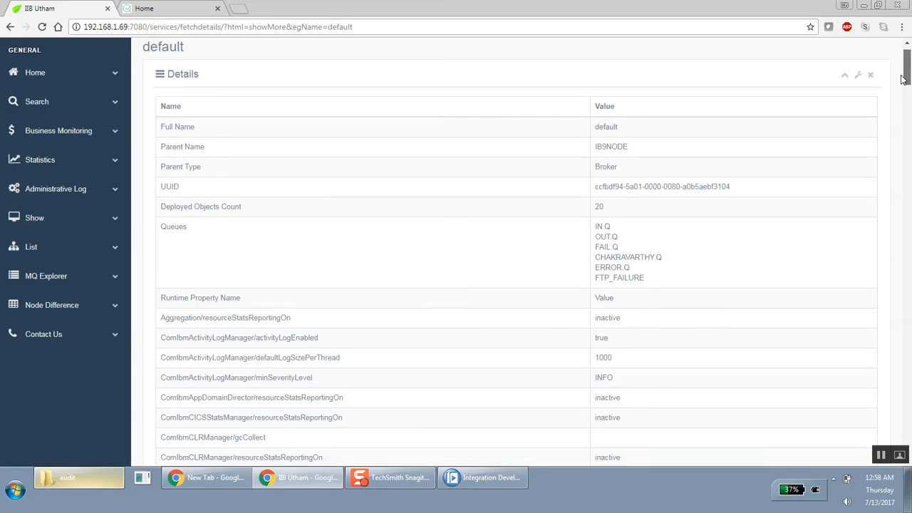
- List the contents of the directory C:\trace\TestDelete\businessElements and look over the resulting files
{"action": "left_click", "coordinate": [32, 249]}
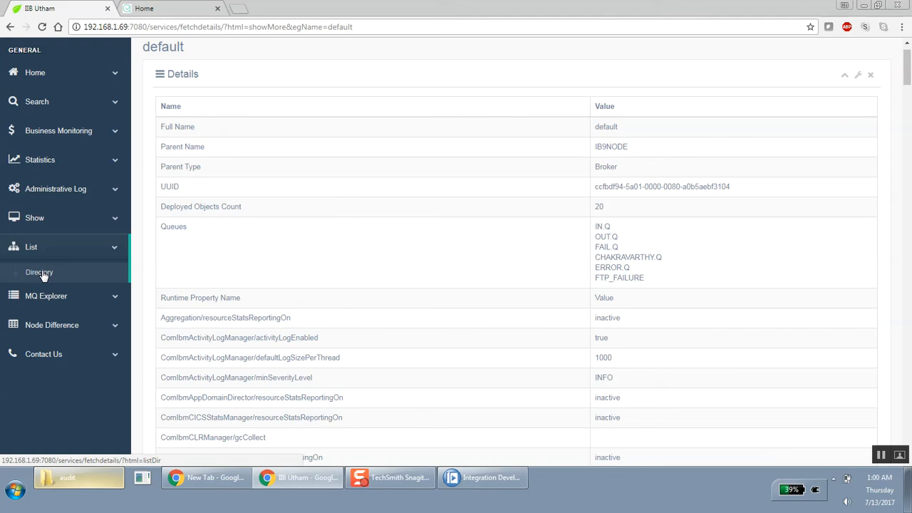
{"action": "left_click", "coordinate": [41, 272]}
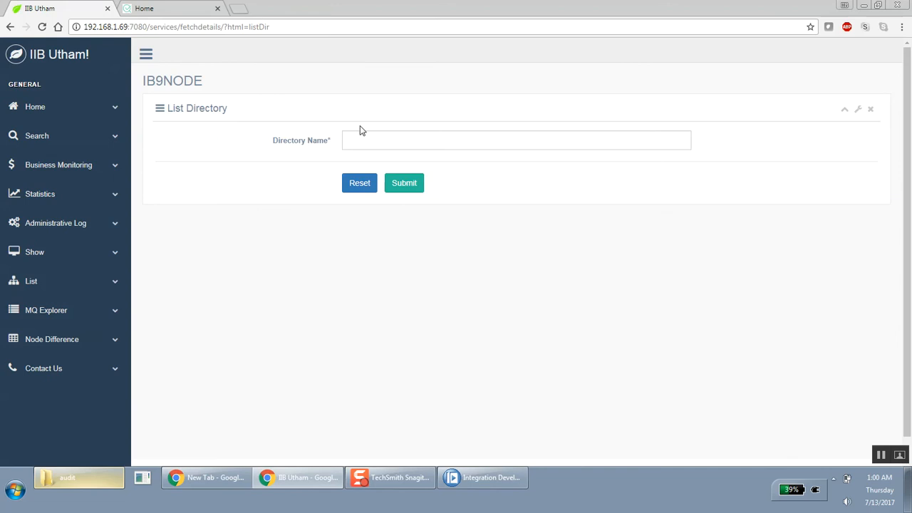
{"action": "left_click", "coordinate": [354, 141]}
{"action": "type", "text": "C"}
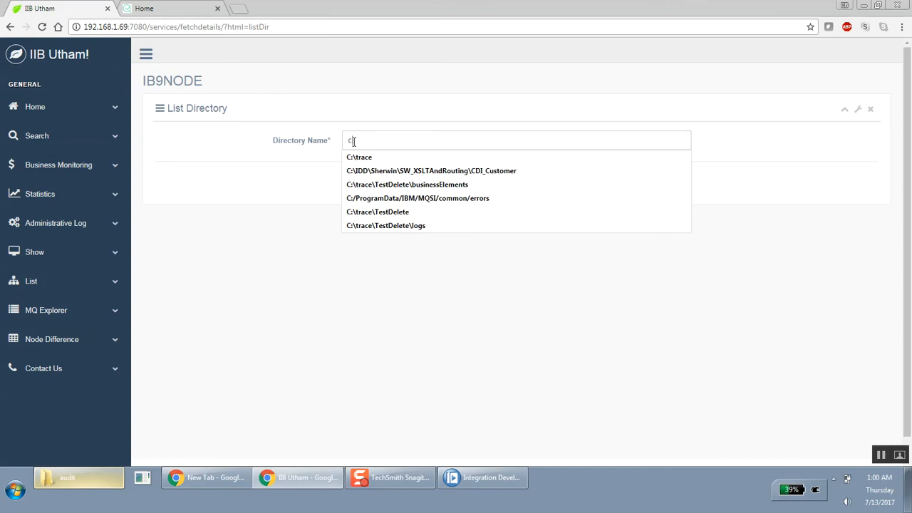
{"action": "type", "text": ":\tra"}
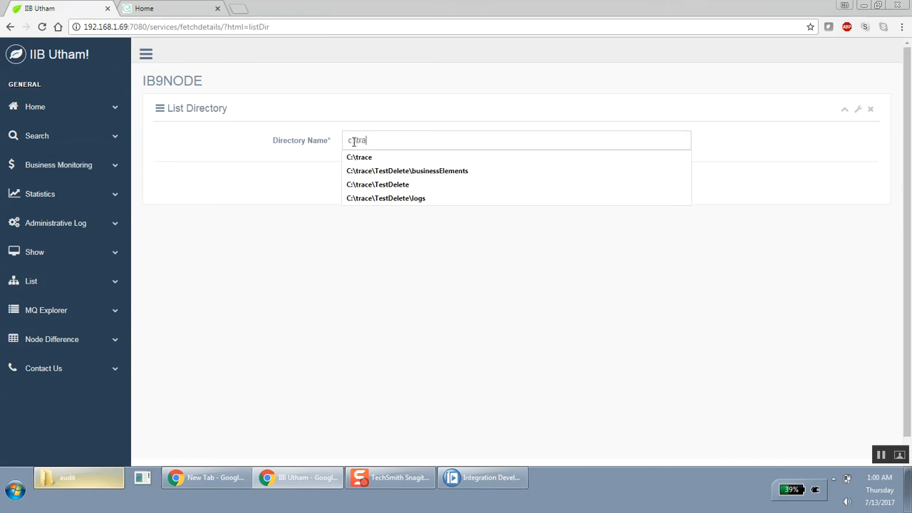
{"action": "left_click", "coordinate": [370, 171]}
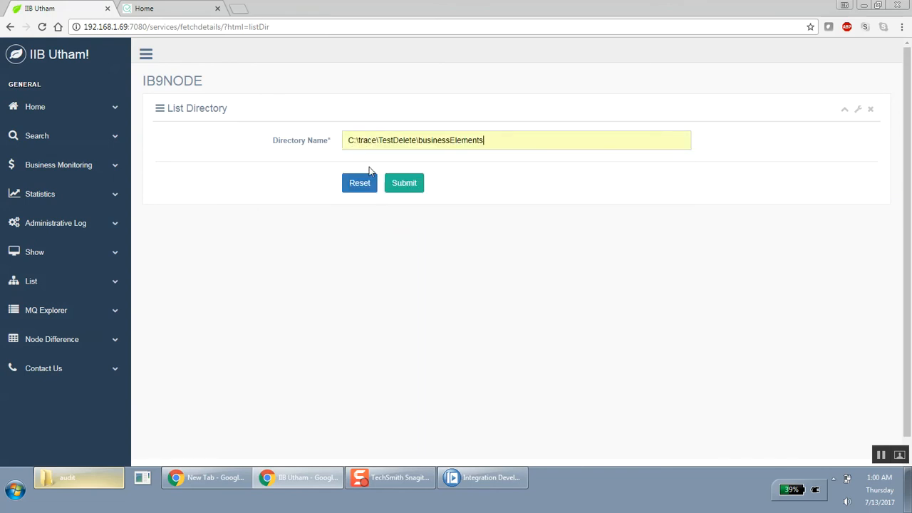
{"action": "left_click", "coordinate": [405, 181]}
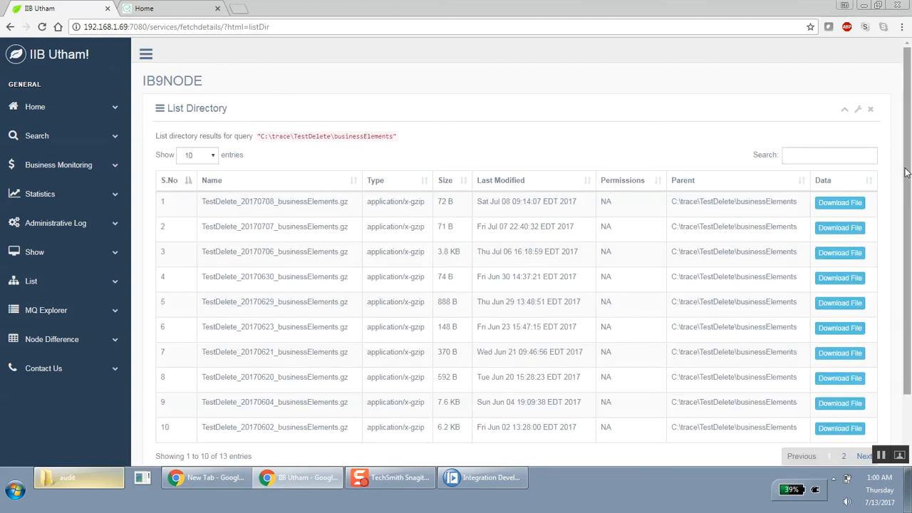
{"action": "mouse_move", "coordinate": [911, 176]}
{"action": "left_mouse_down"}
{"action": "mouse_move", "coordinate": [911, 235]}
{"action": "mouse_move", "coordinate": [910, 161]}
{"action": "left_mouse_up"}
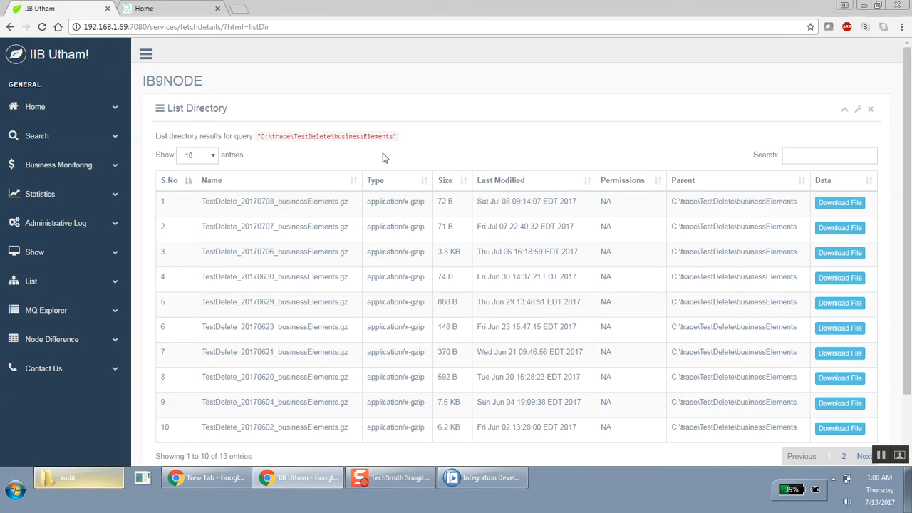
- Display the non-system queues of the IB9QMGR queue manager and look through the table
{"action": "left_click", "coordinate": [57, 313]}
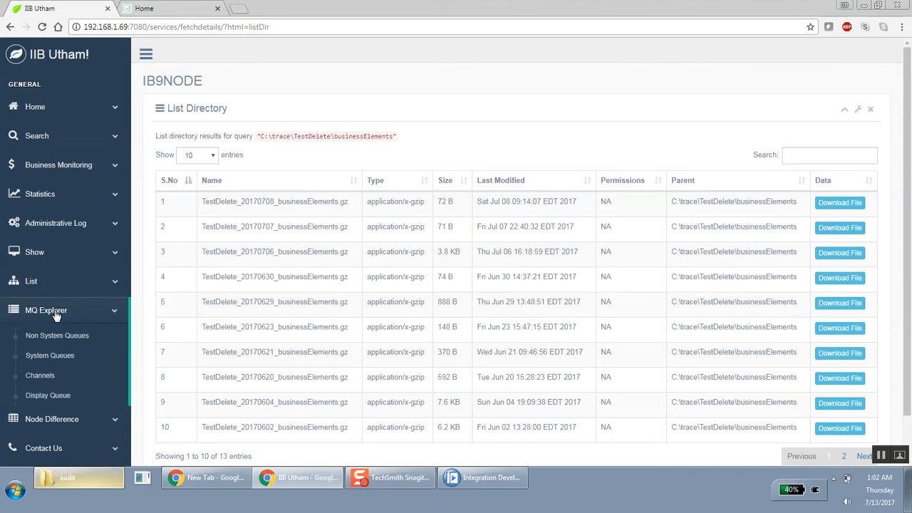
{"action": "left_click", "coordinate": [54, 340]}
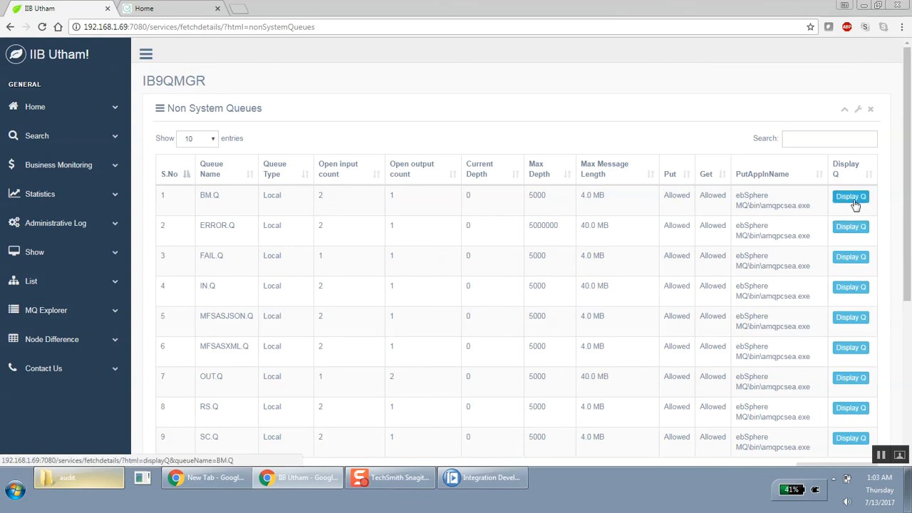
{"action": "scroll", "coordinate": [909, 253], "scroll_direction": "down", "scroll_amount": 1}
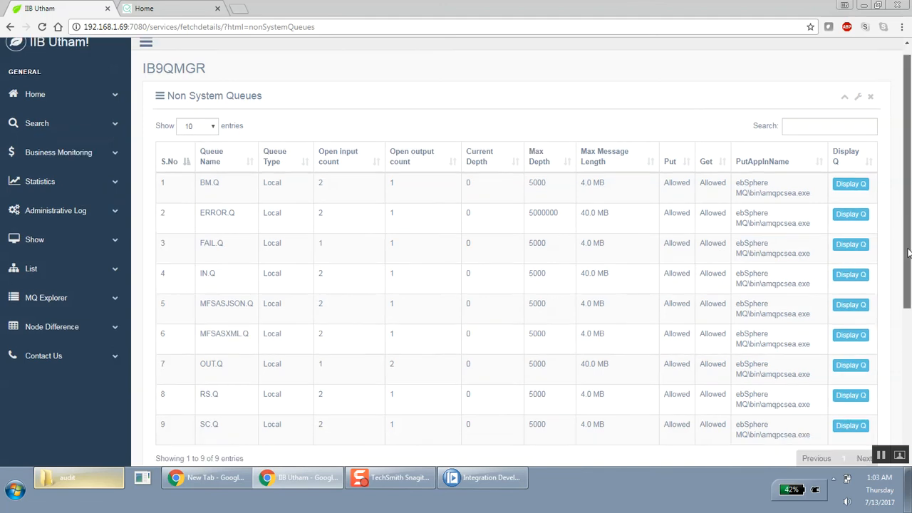
{"action": "mouse_move", "coordinate": [909, 253]}
{"action": "left_mouse_down"}
{"action": "mouse_move", "coordinate": [909, 289]}
{"action": "mouse_move", "coordinate": [909, 243]}
{"action": "left_mouse_up"}
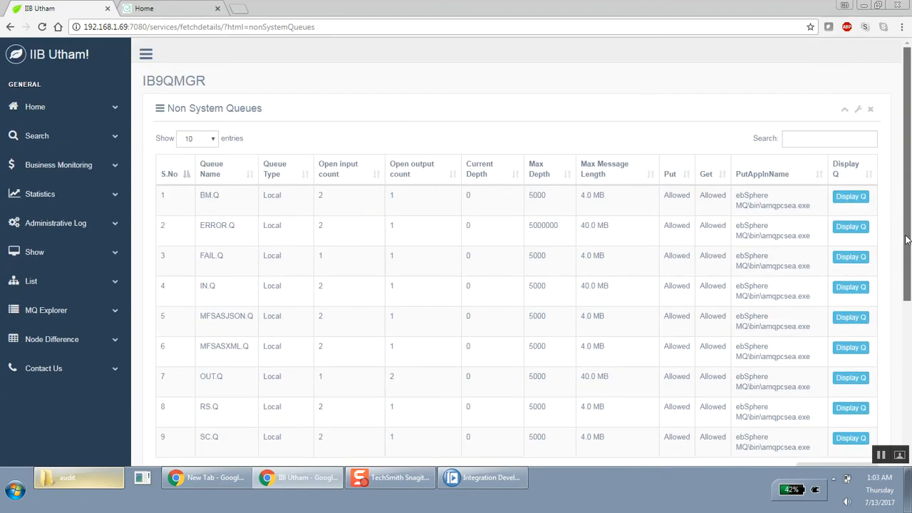
- Display the system queues of the IB9QMGR queue manager
{"action": "left_click", "coordinate": [44, 261]}
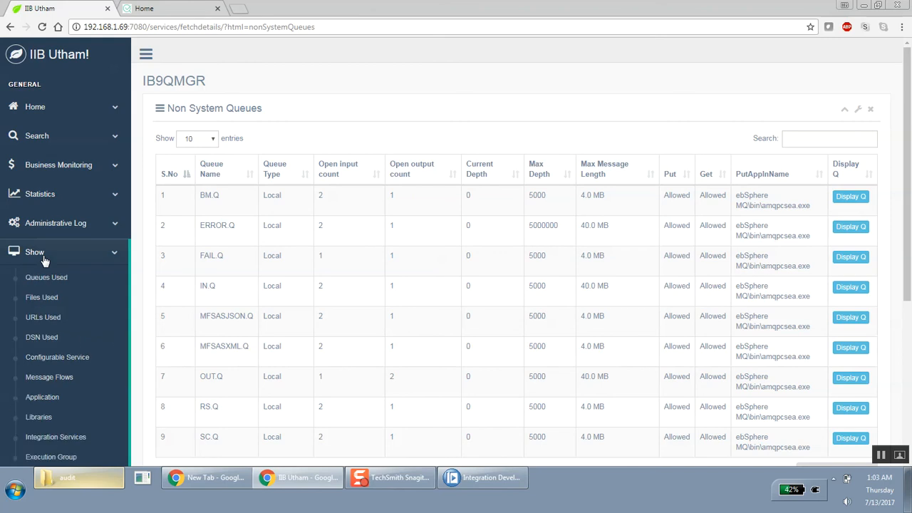
{"action": "left_click", "coordinate": [44, 261]}
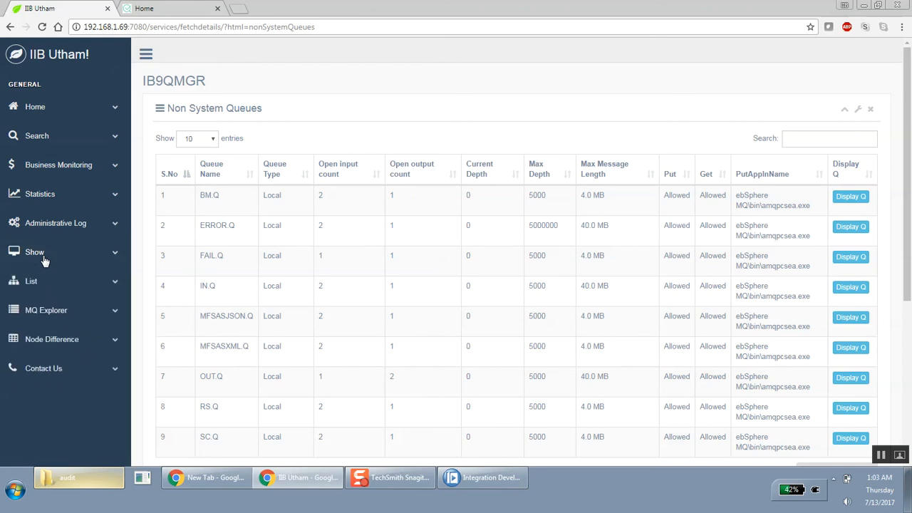
{"action": "left_click", "coordinate": [45, 314]}
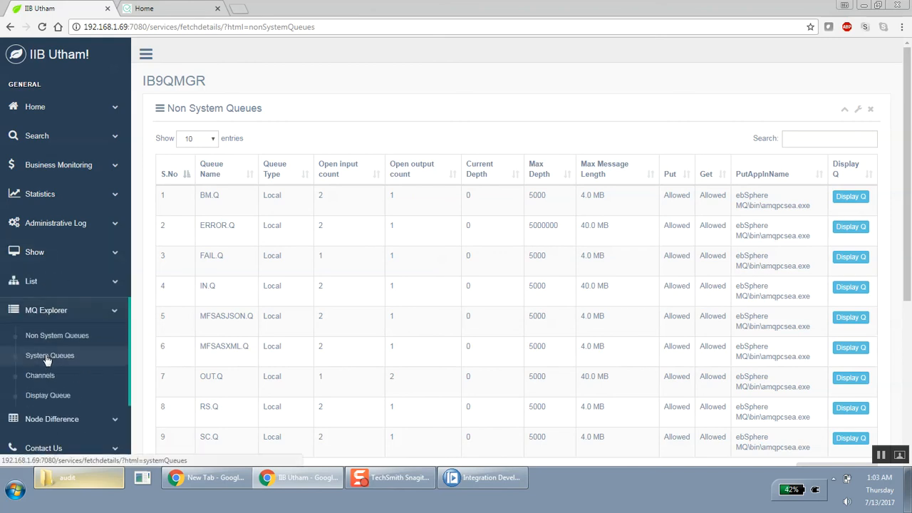
{"action": "left_click", "coordinate": [46, 356]}
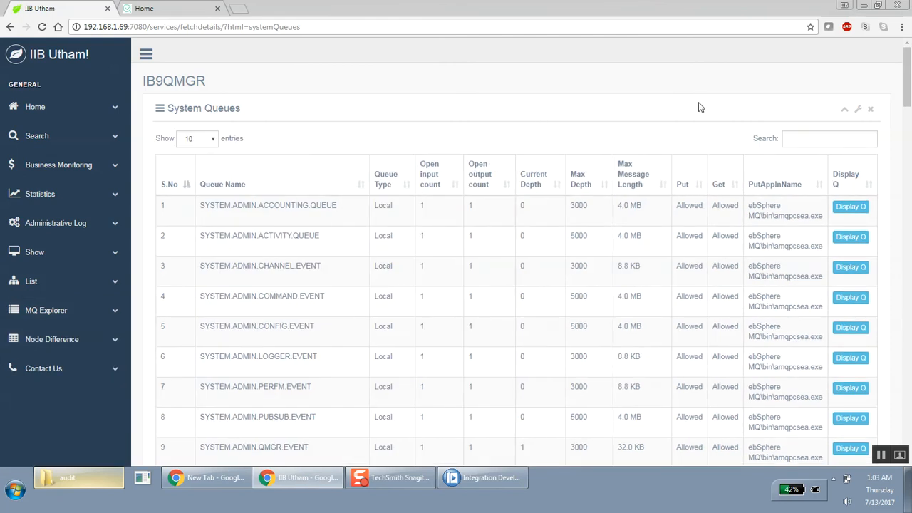
- Examine the depth chart, depth statistics and queue depth notice below the system queues table, and return to the start of the page
{"action": "left_click_drag", "start_coordinate": [907, 102], "coordinate": [907, 164]}
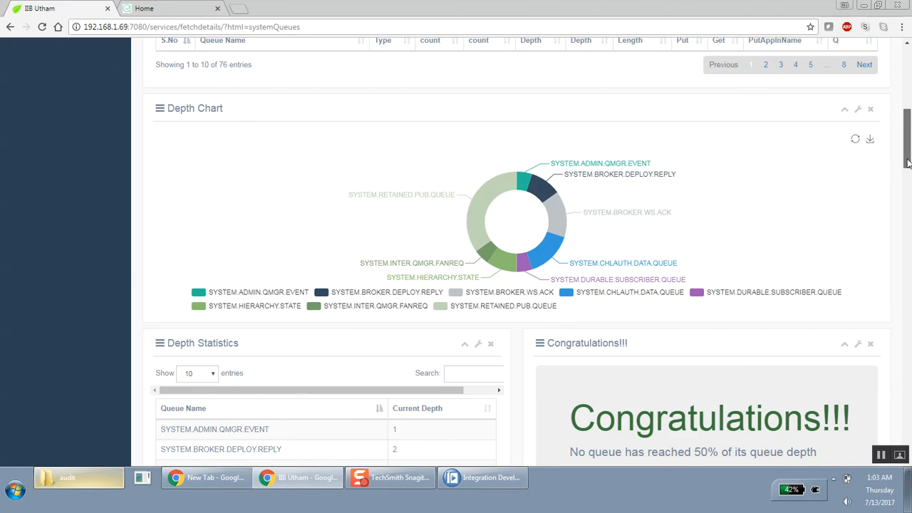
{"action": "left_click_drag", "start_coordinate": [907, 163], "coordinate": [907, 187]}
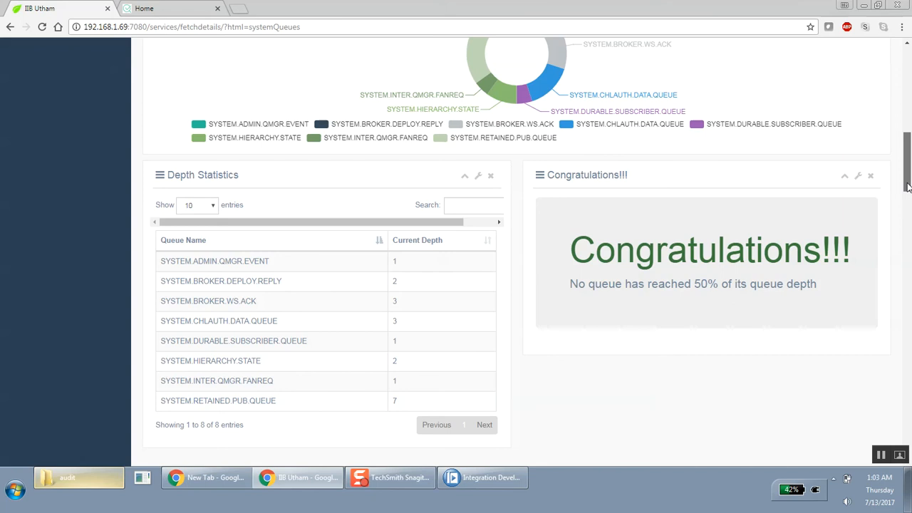
{"action": "left_click_drag", "start_coordinate": [908, 187], "coordinate": [904, 159]}
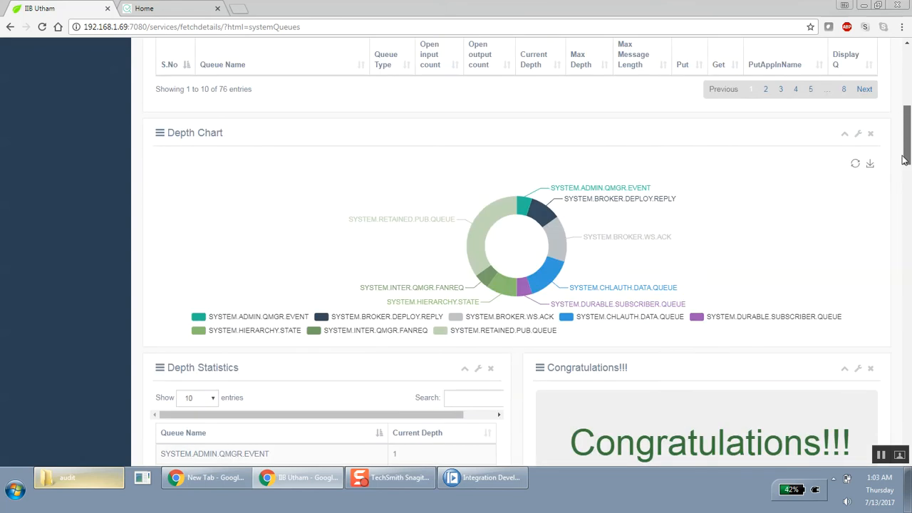
{"action": "left_click_drag", "start_coordinate": [903, 160], "coordinate": [903, 198]}
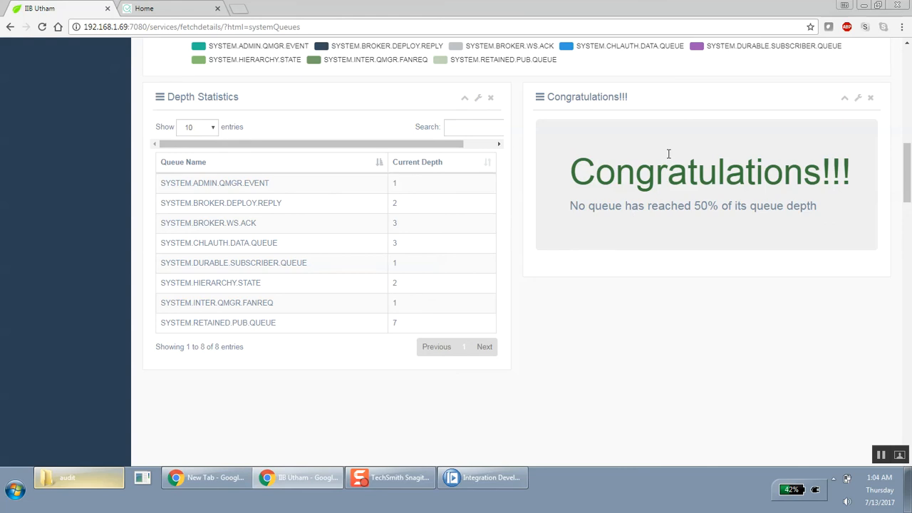
{"action": "left_click_drag", "start_coordinate": [908, 190], "coordinate": [907, 67]}
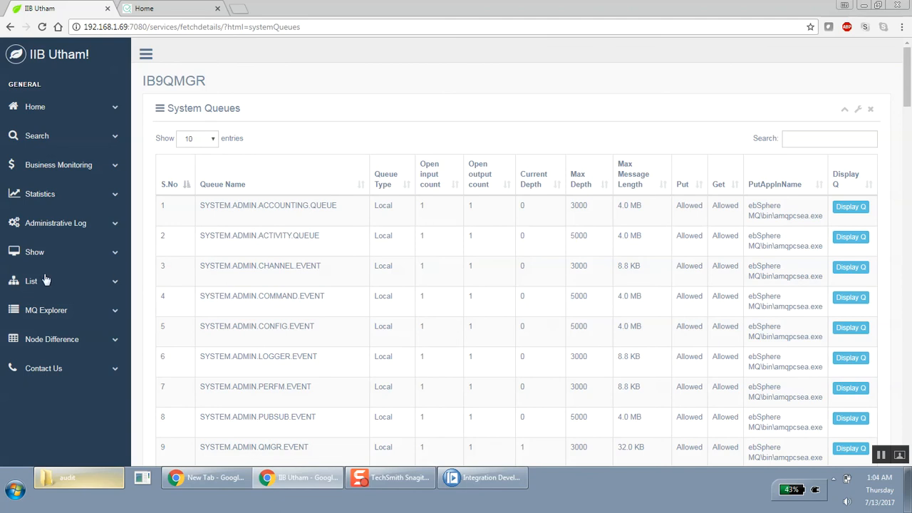
- Open the MQ Explorer form for displaying a queue by name, and reveal the available node difference options
{"action": "left_click", "coordinate": [43, 312]}
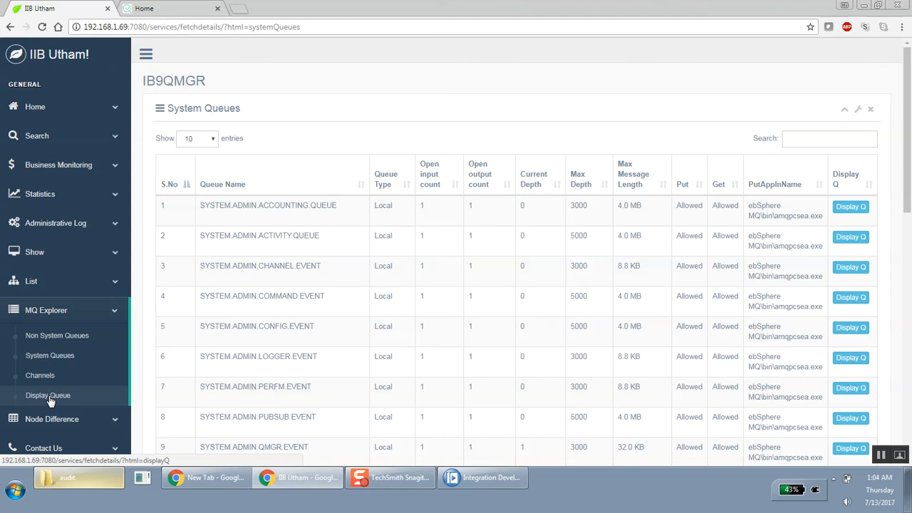
{"action": "left_click", "coordinate": [49, 399]}
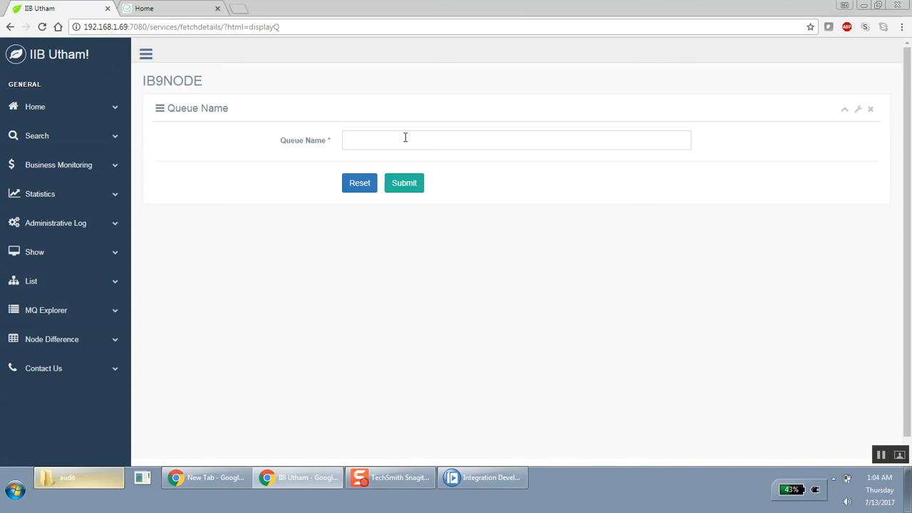
{"action": "left_click", "coordinate": [46, 344]}
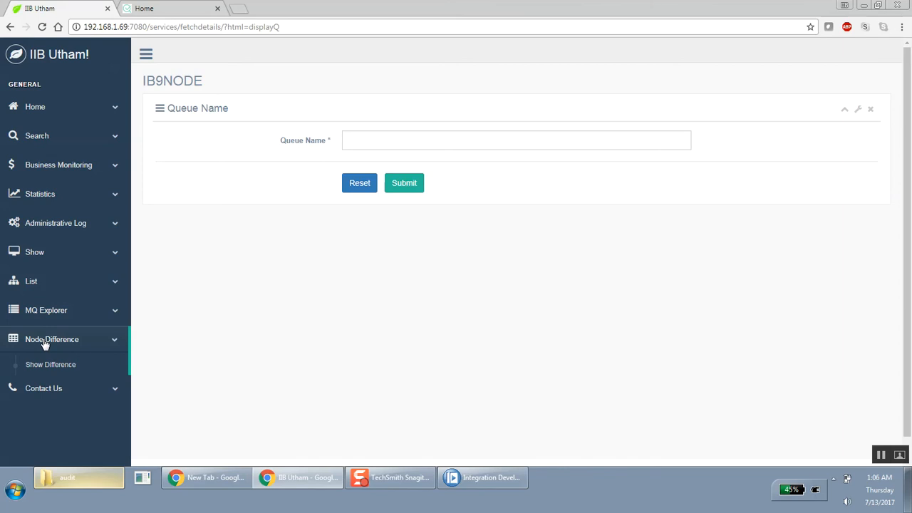
- View the support team's contact cards and switch to the Vaithu website's home page
{"action": "left_click", "coordinate": [50, 389]}
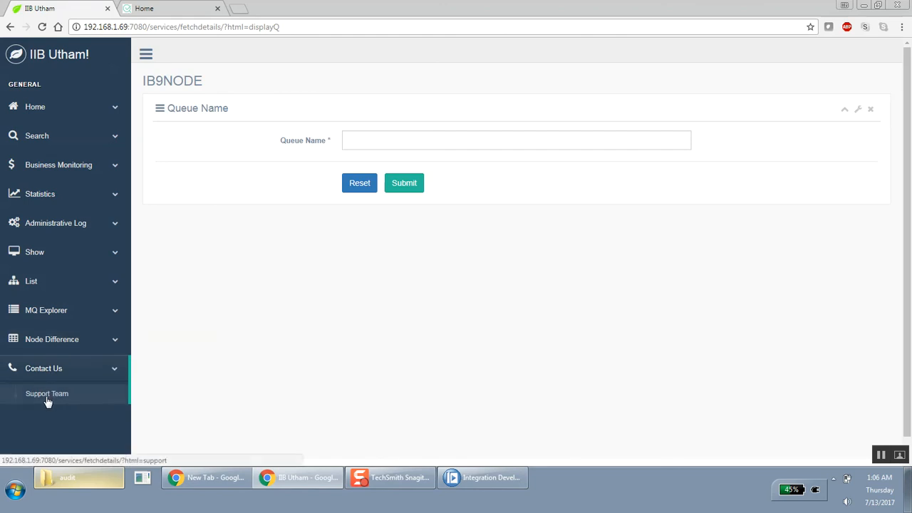
{"action": "left_click", "coordinate": [48, 402]}
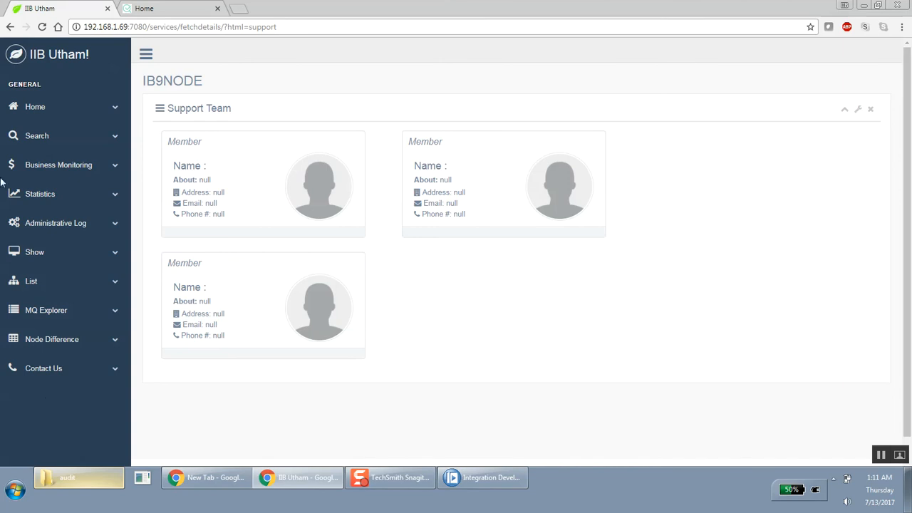
{"action": "left_click", "coordinate": [162, 9]}
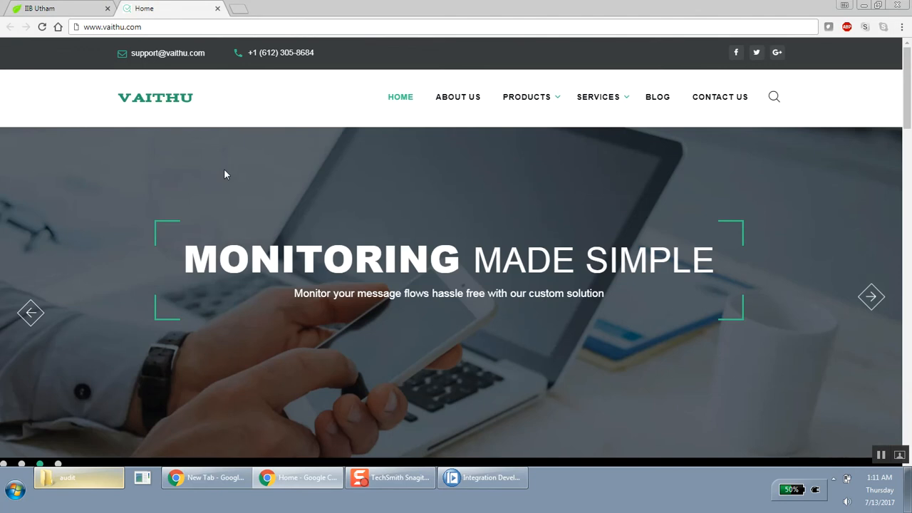